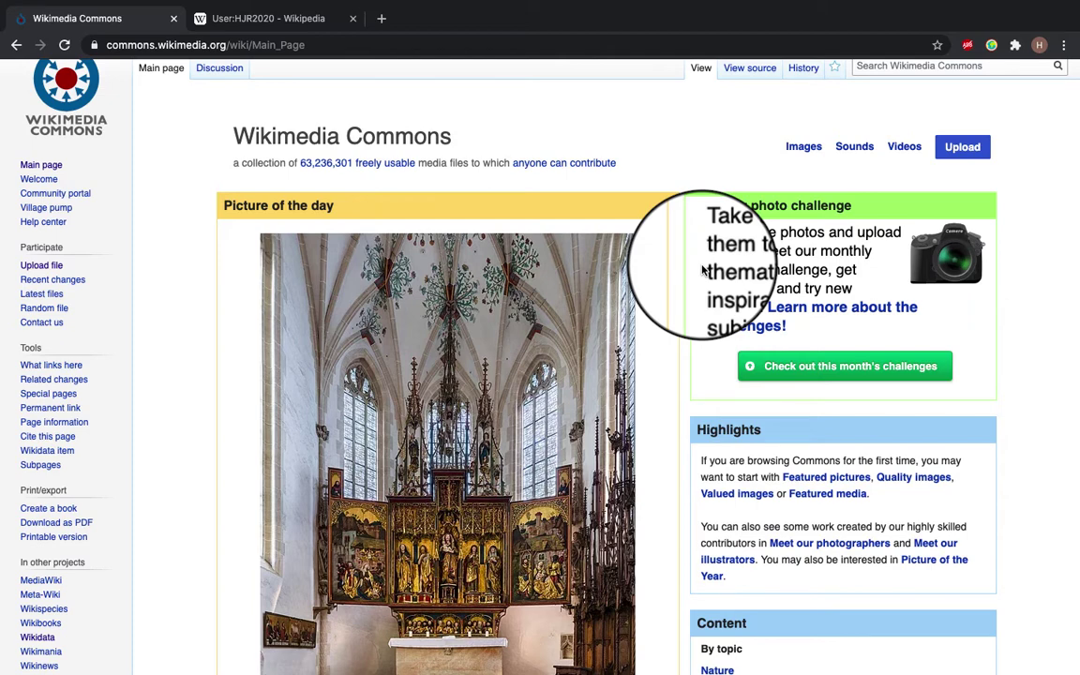
- Open the Upload Wizard from the Wikimedia Commons main page
scroll(702, 270, up, 2)
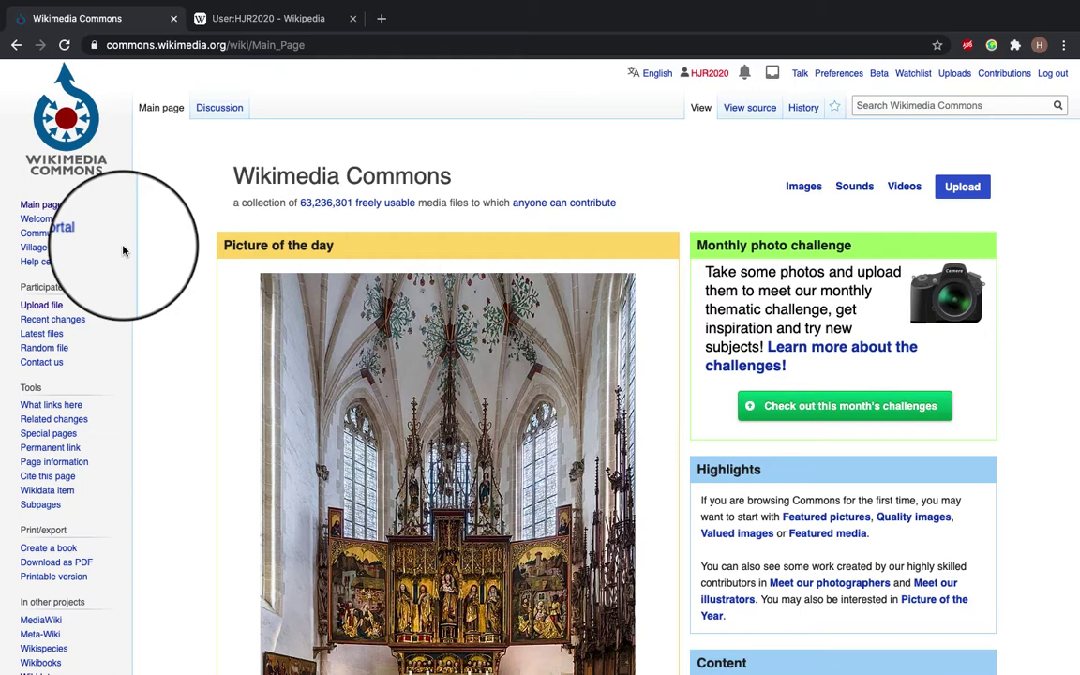
scroll(123, 251, down, 2)
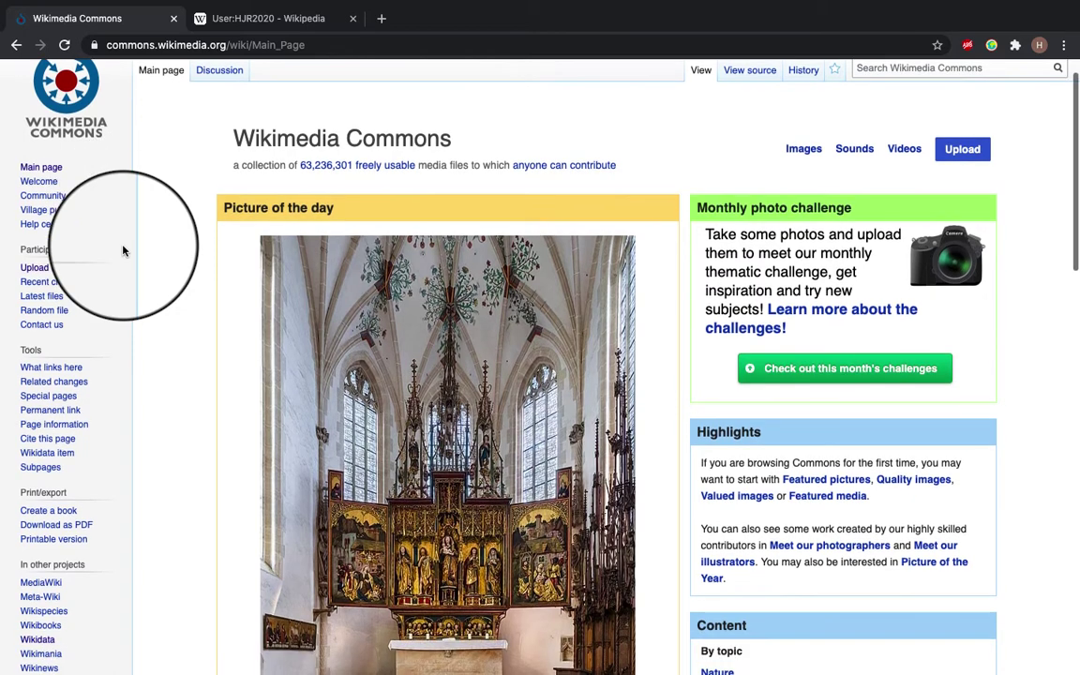
scroll(123, 250, up, 2)
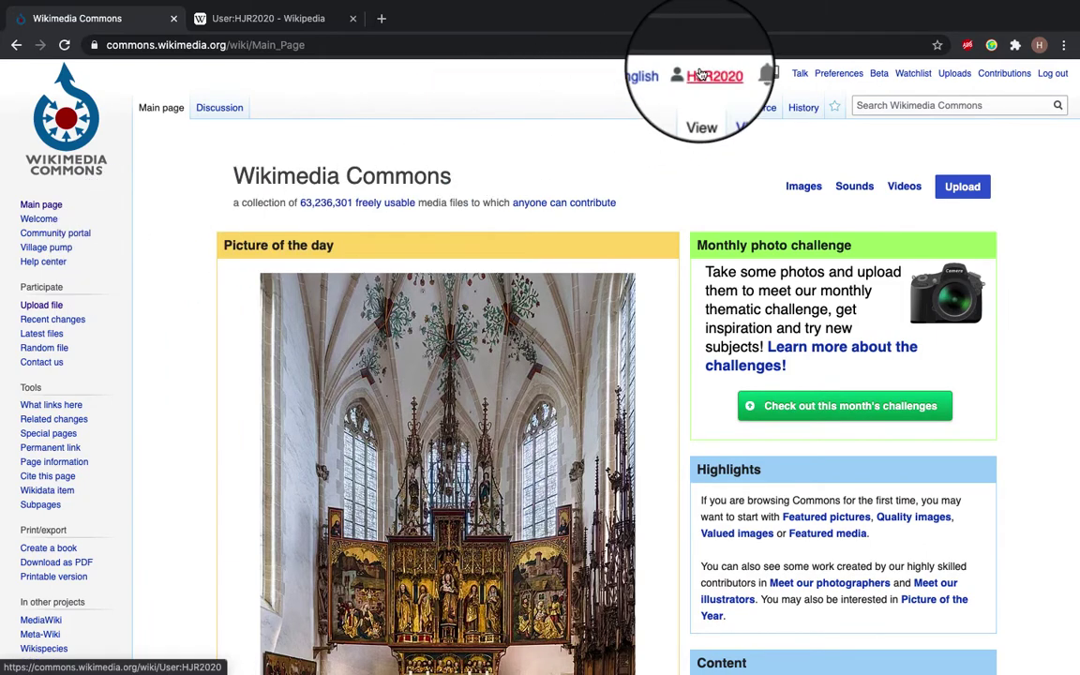
scroll(700, 75, down, 2)
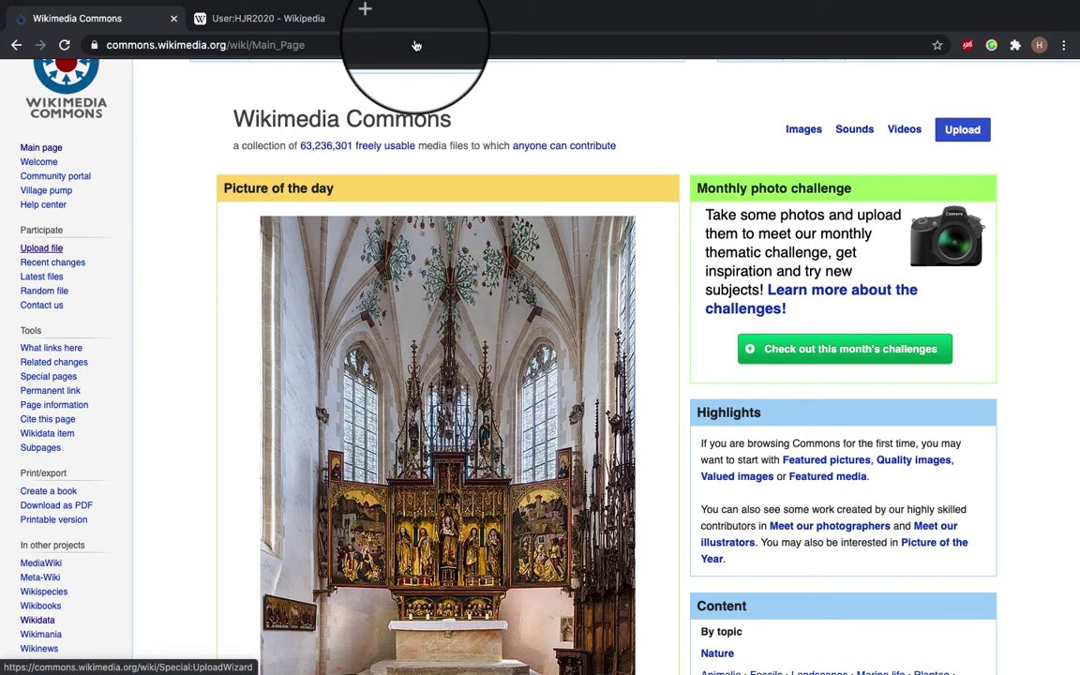
click(43, 251)
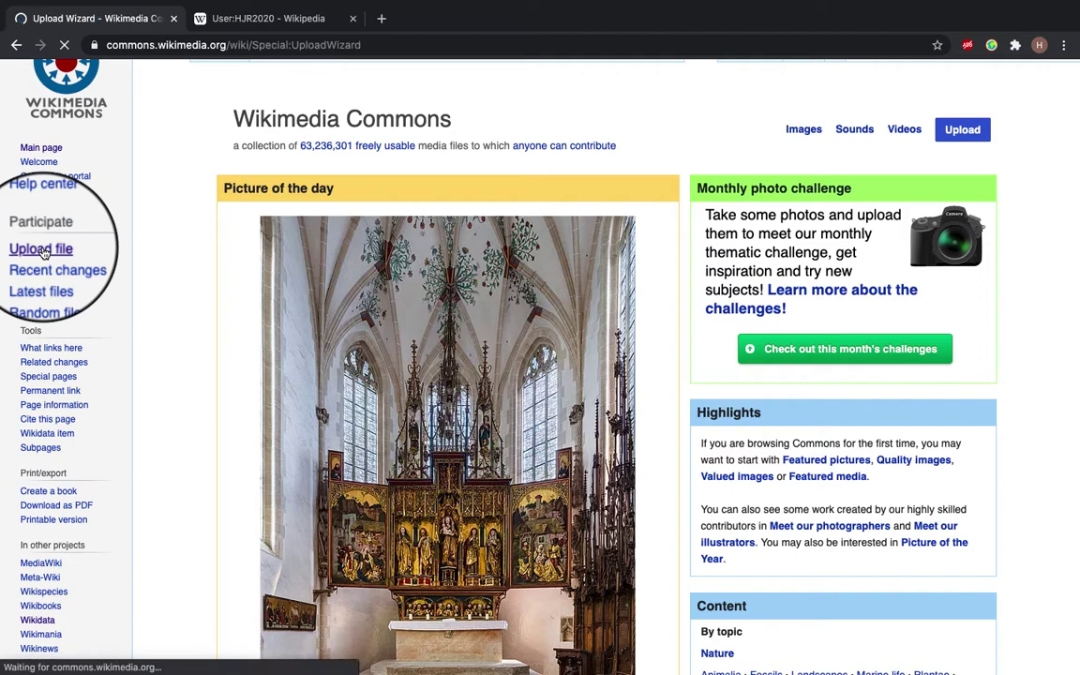
- Examine the upload tutorial's rules on own works, works by others, the two main exceptions and the conclusion
scroll(141, 229, down, 2)
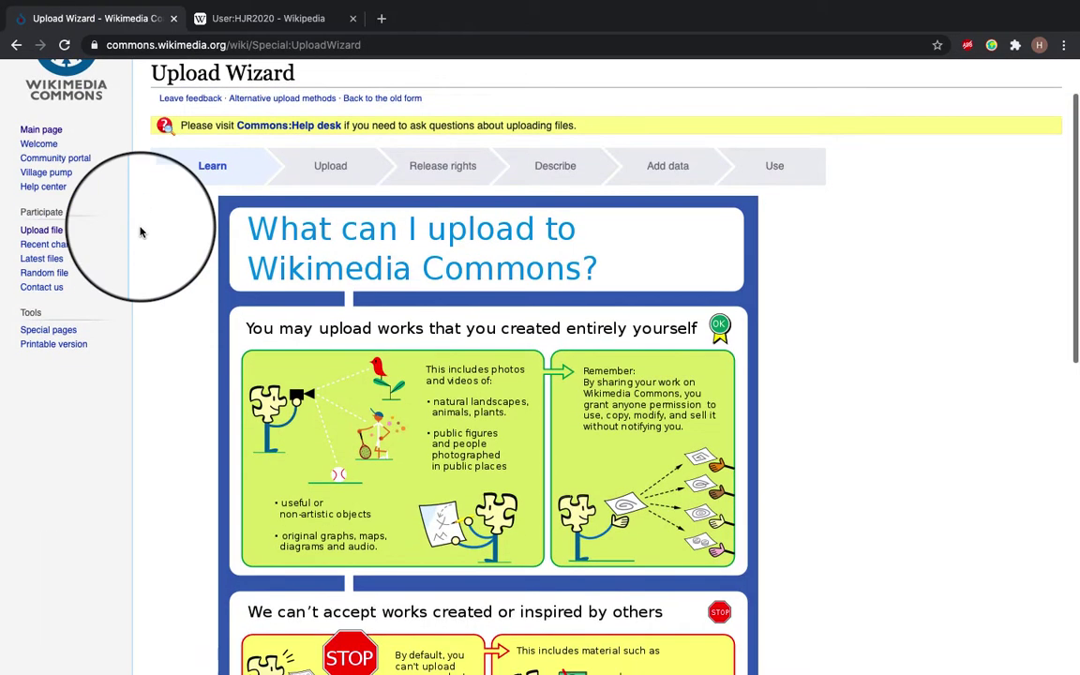
scroll(140, 229, up, 2)
scroll(141, 231, down, 4)
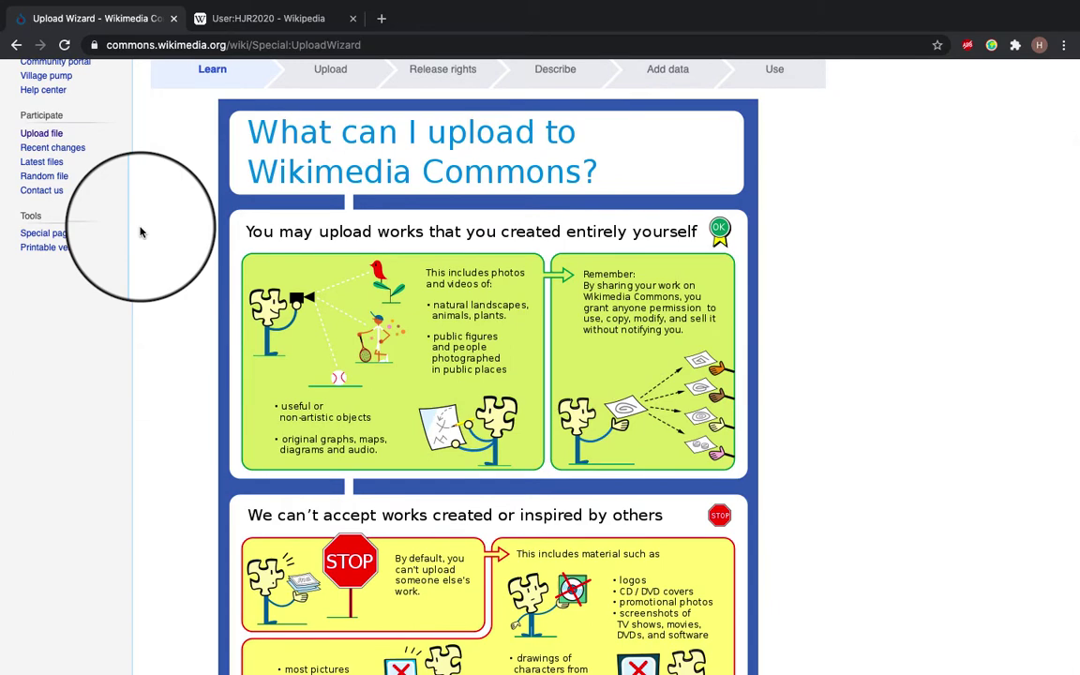
scroll(140, 231, down, 3)
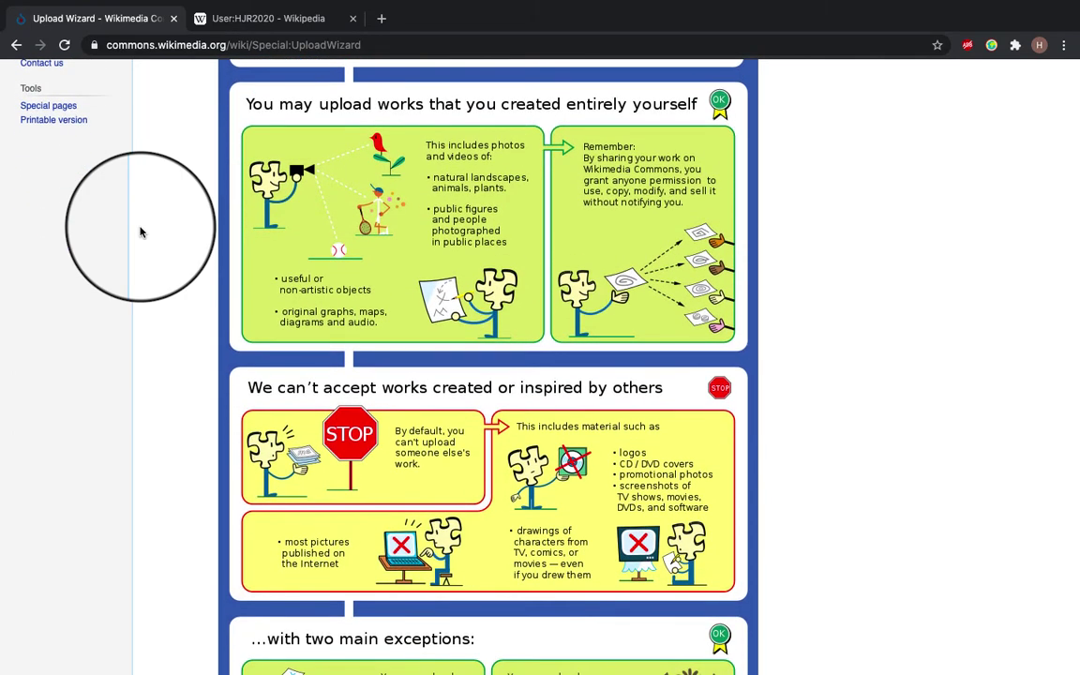
scroll(141, 231, down, 1)
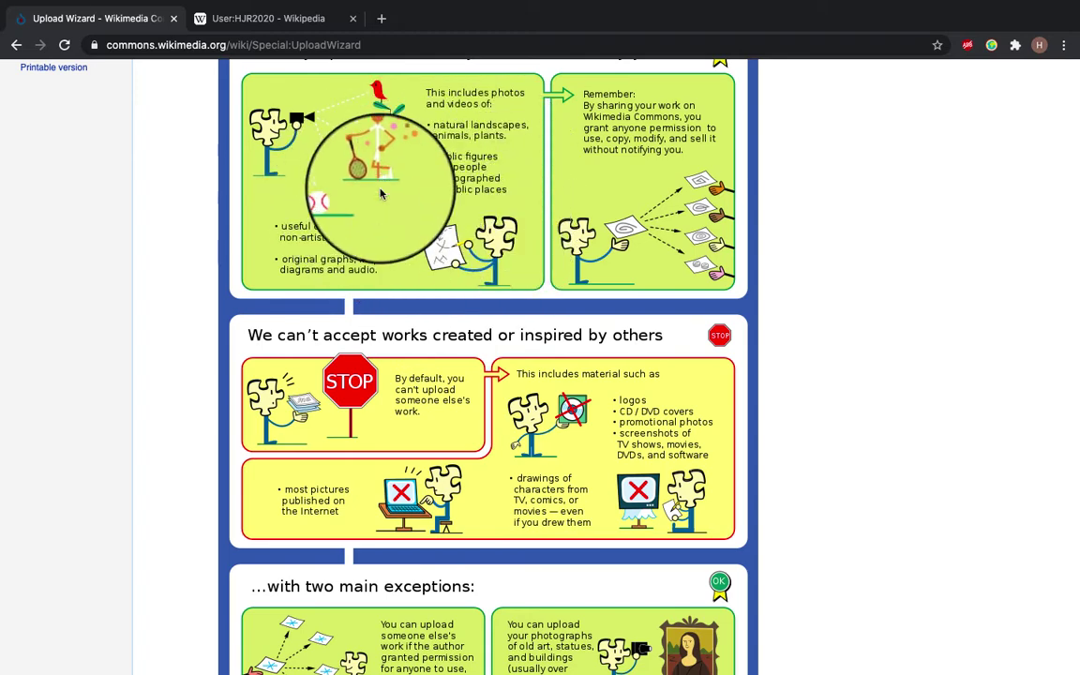
scroll(328, 216, down, 1)
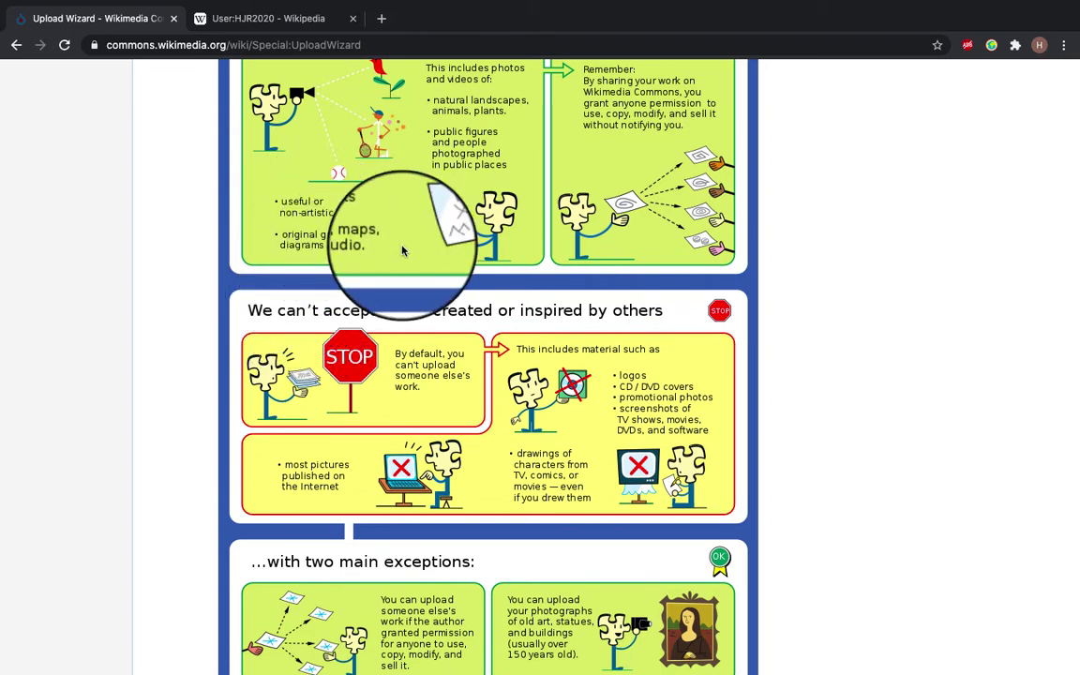
scroll(401, 249, up, 2)
scroll(402, 248, up, 1)
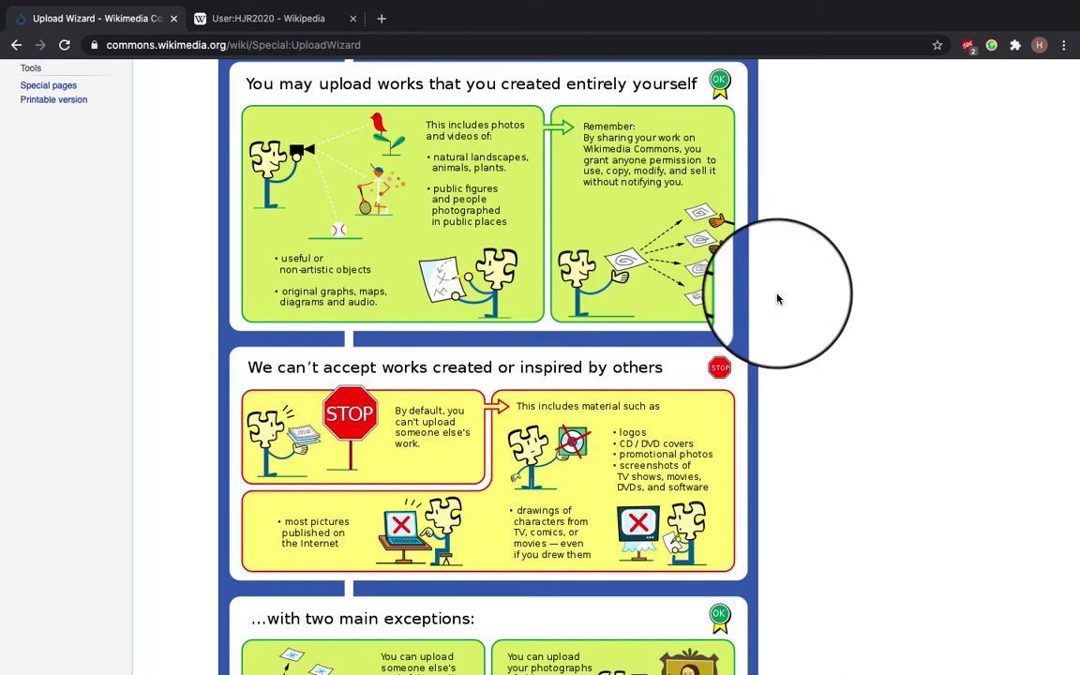
scroll(777, 366, down, 3)
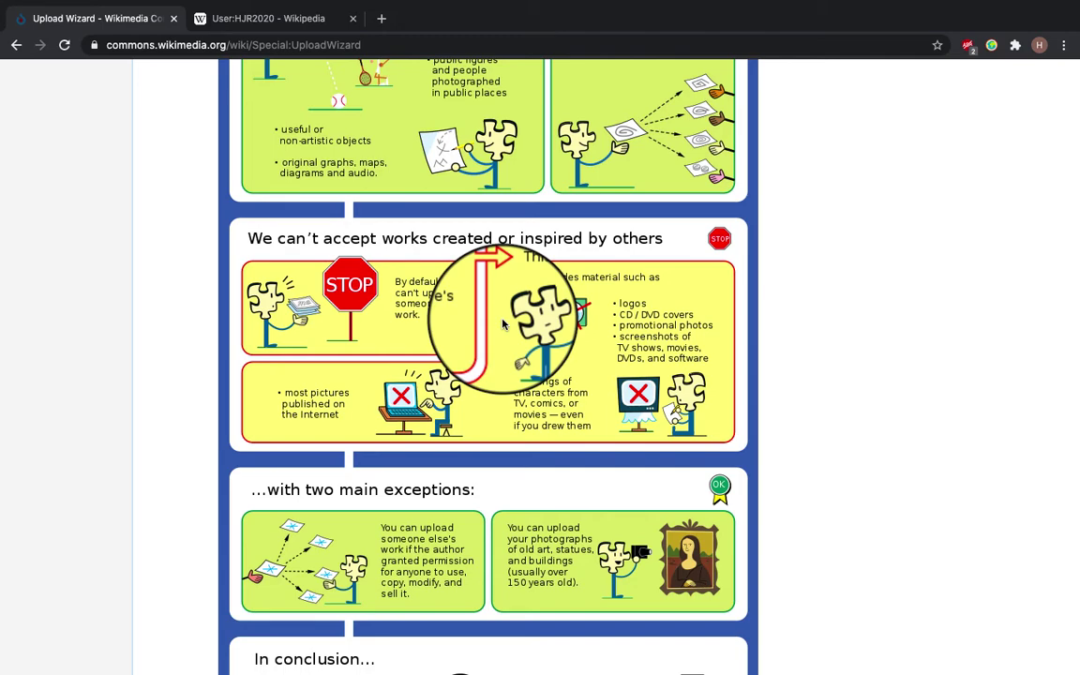
scroll(535, 410, down, 1)
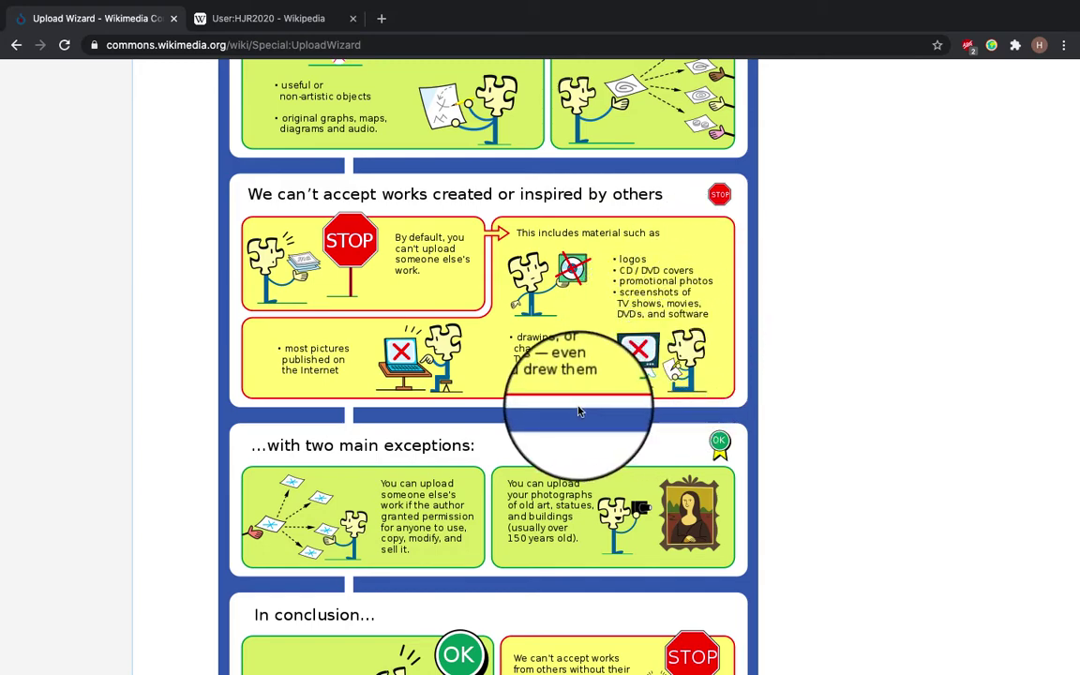
scroll(541, 427, down, 1)
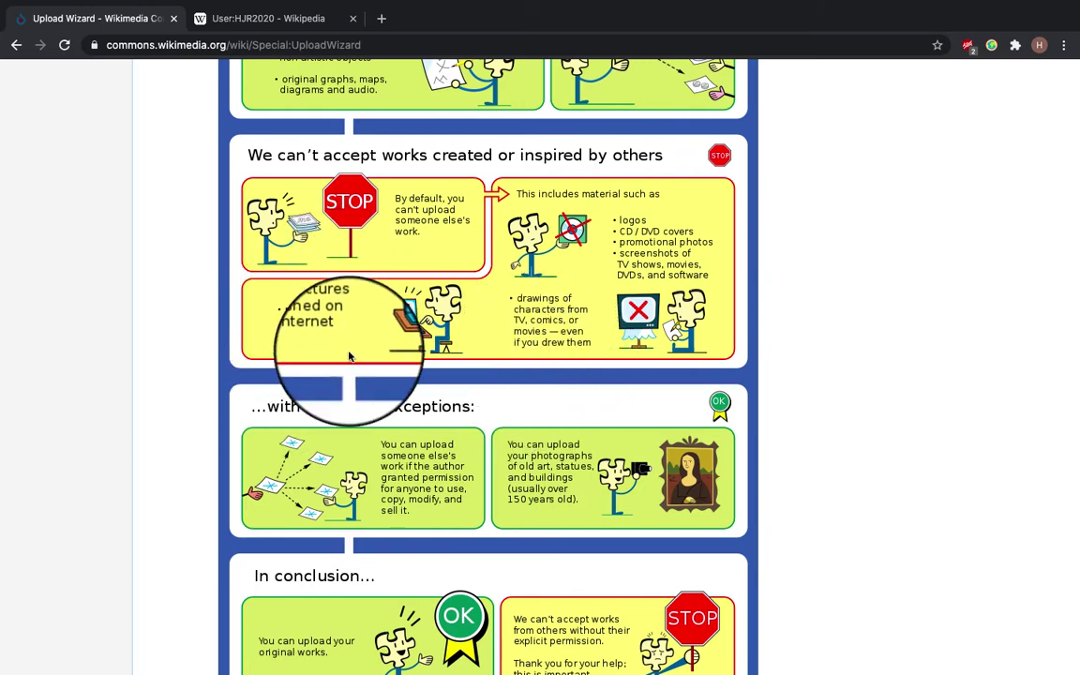
scroll(352, 391, down, 3)
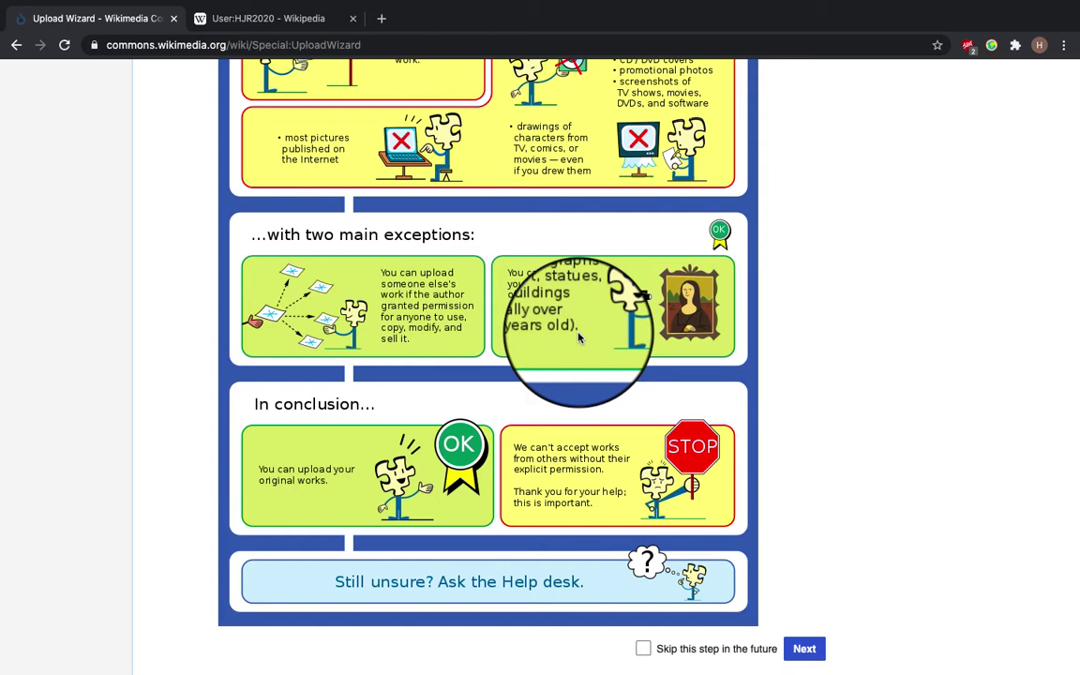
scroll(592, 343, down, 1)
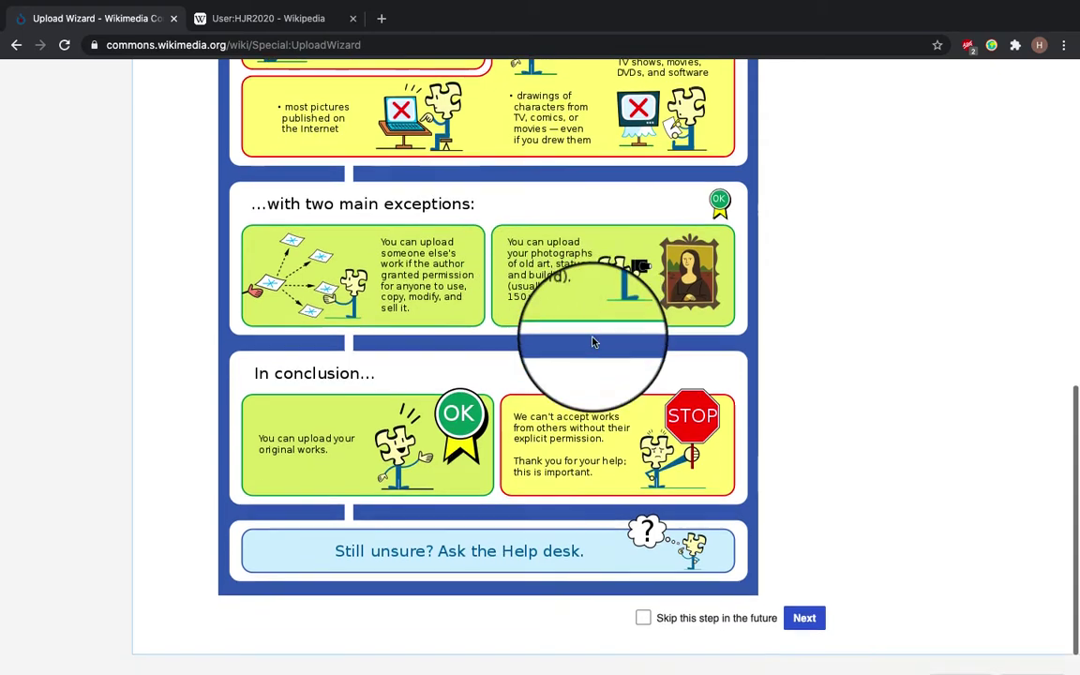
scroll(593, 342, down, 1)
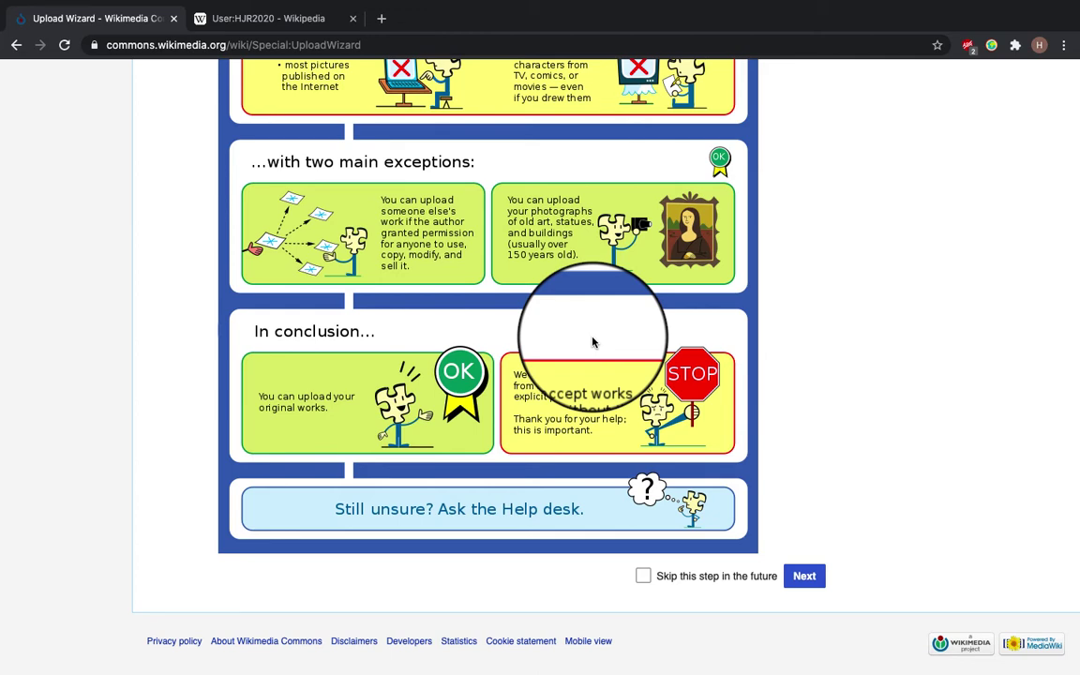
scroll(739, 518, up, 3)
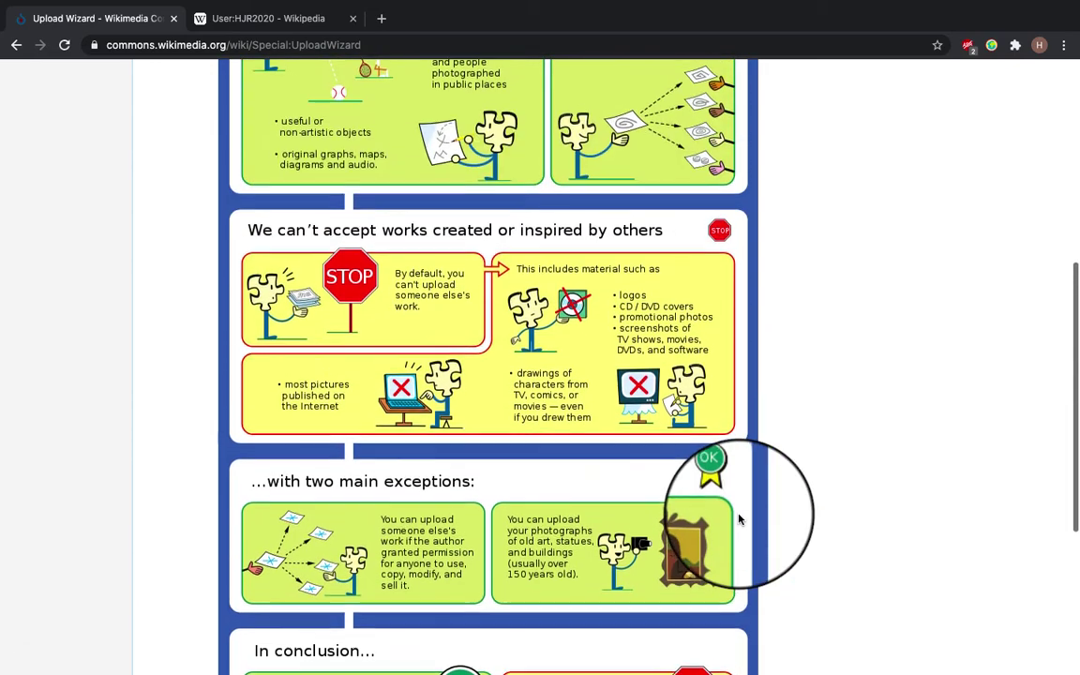
scroll(739, 519, down, 3)
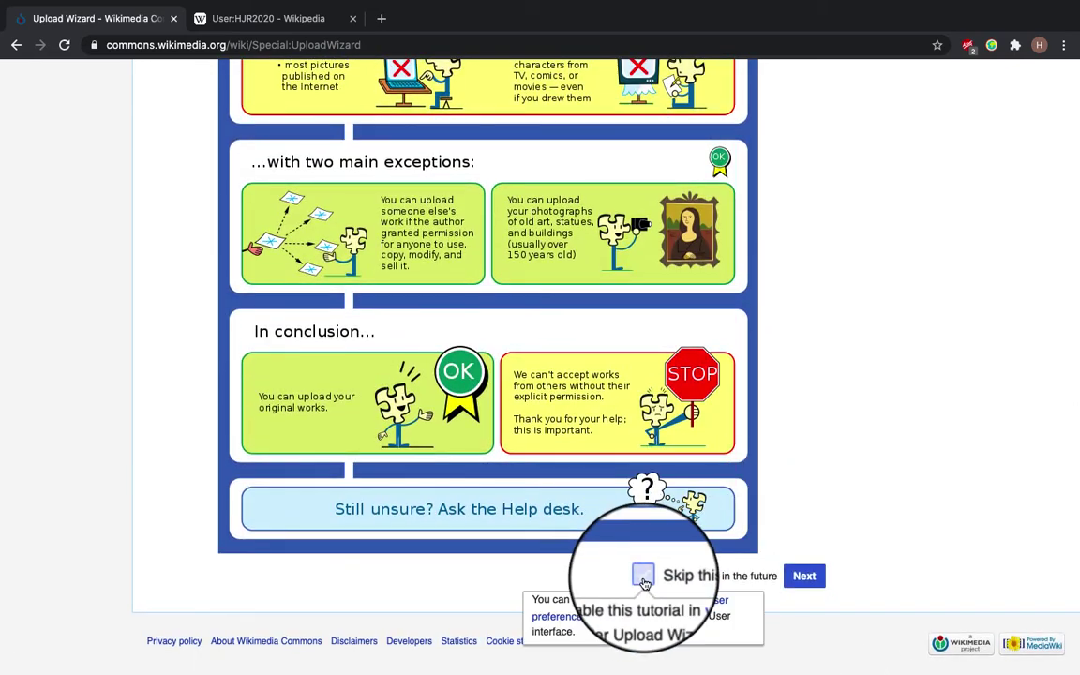
- Choose to skip the tutorial in the future, then upload 20200724_133011[1] from the images folder and continue to the rights stage
click(644, 576)
click(796, 576)
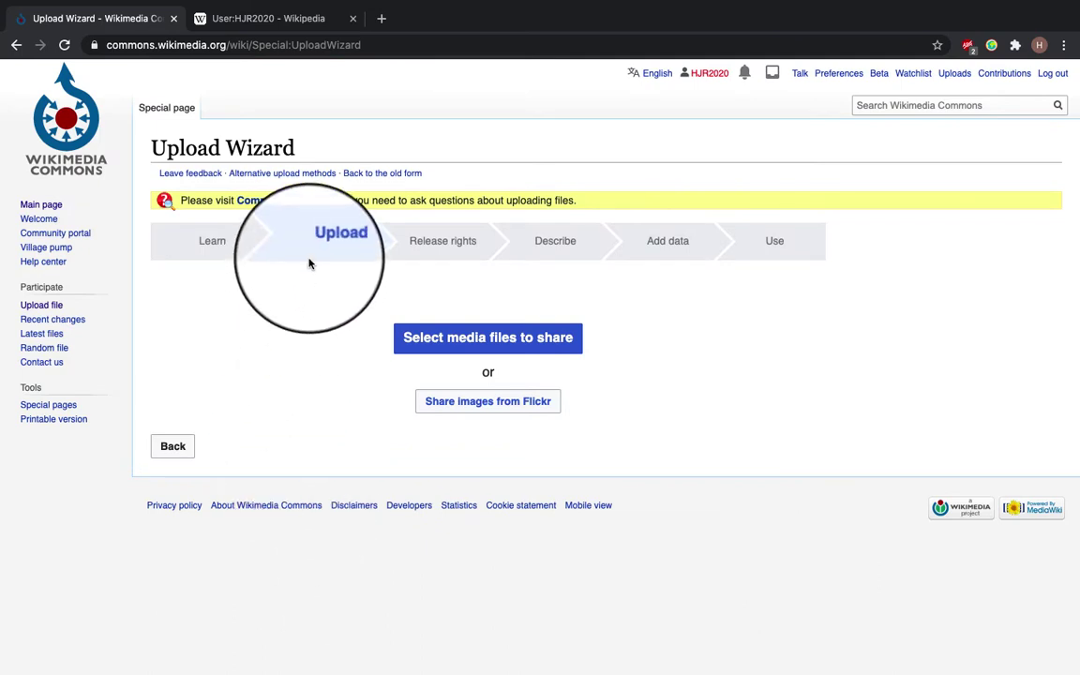
click(433, 353)
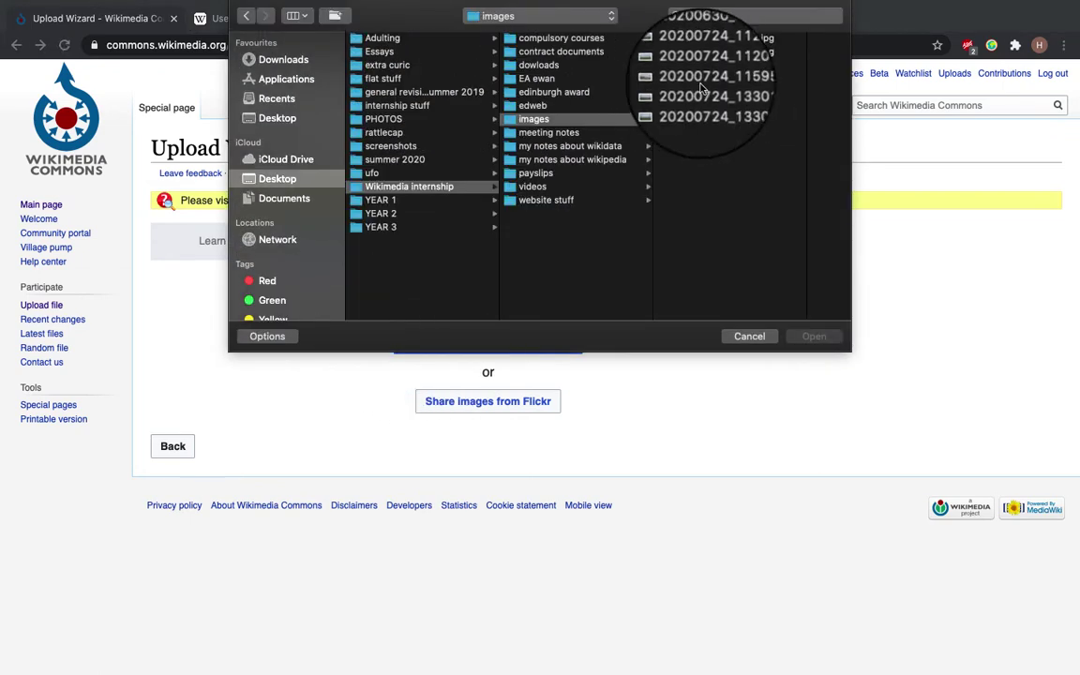
click(714, 107)
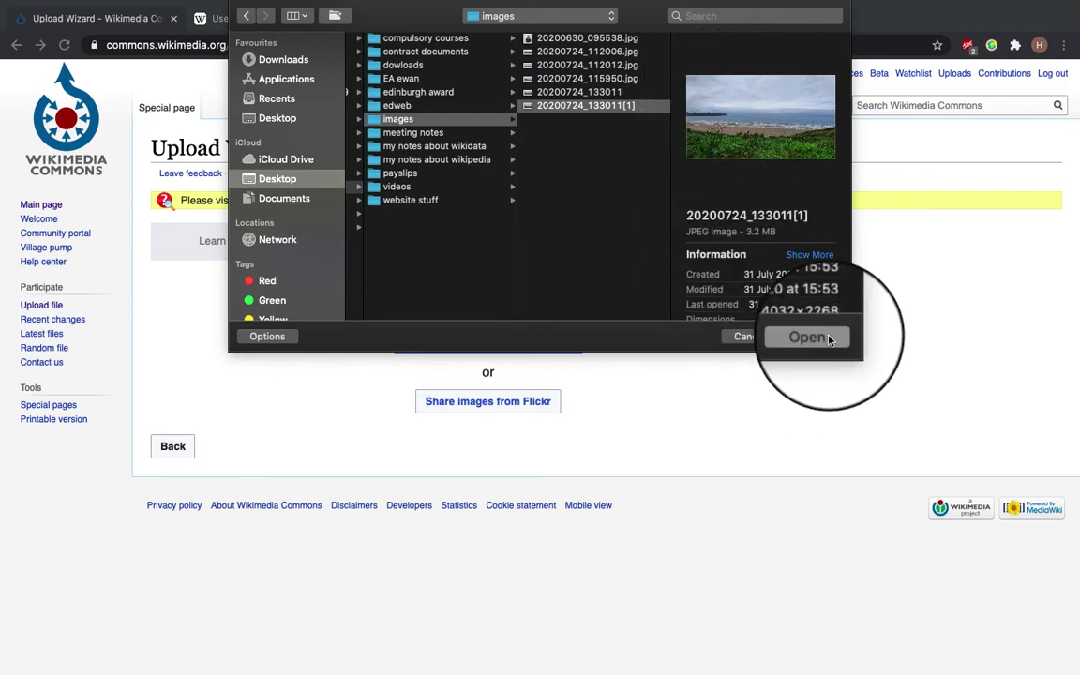
click(808, 337)
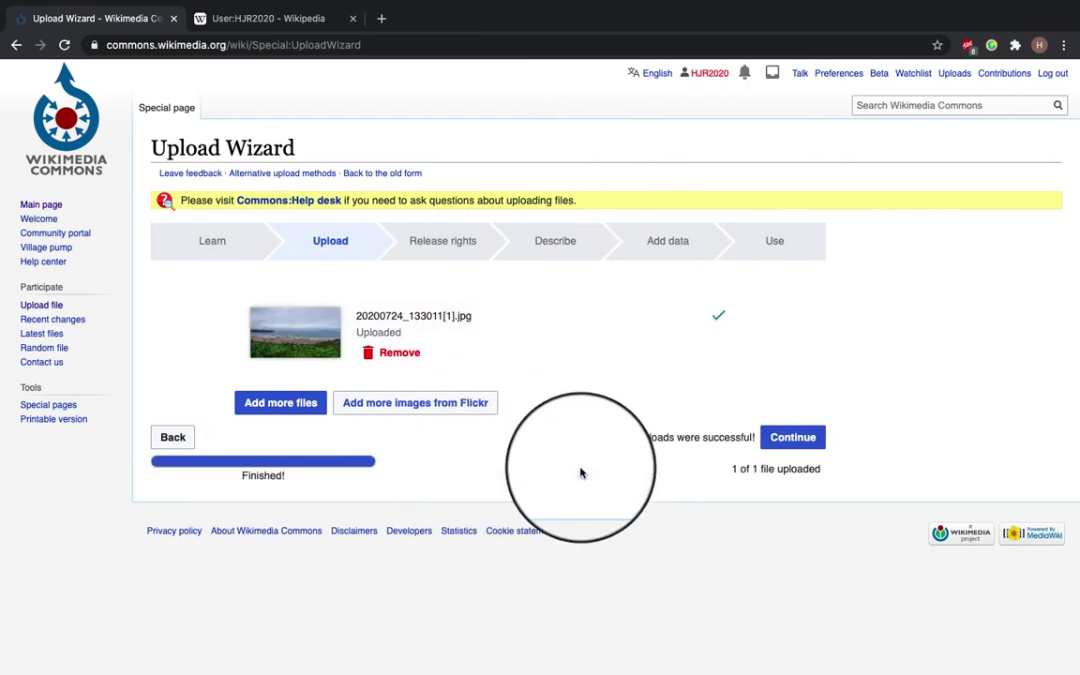
click(797, 438)
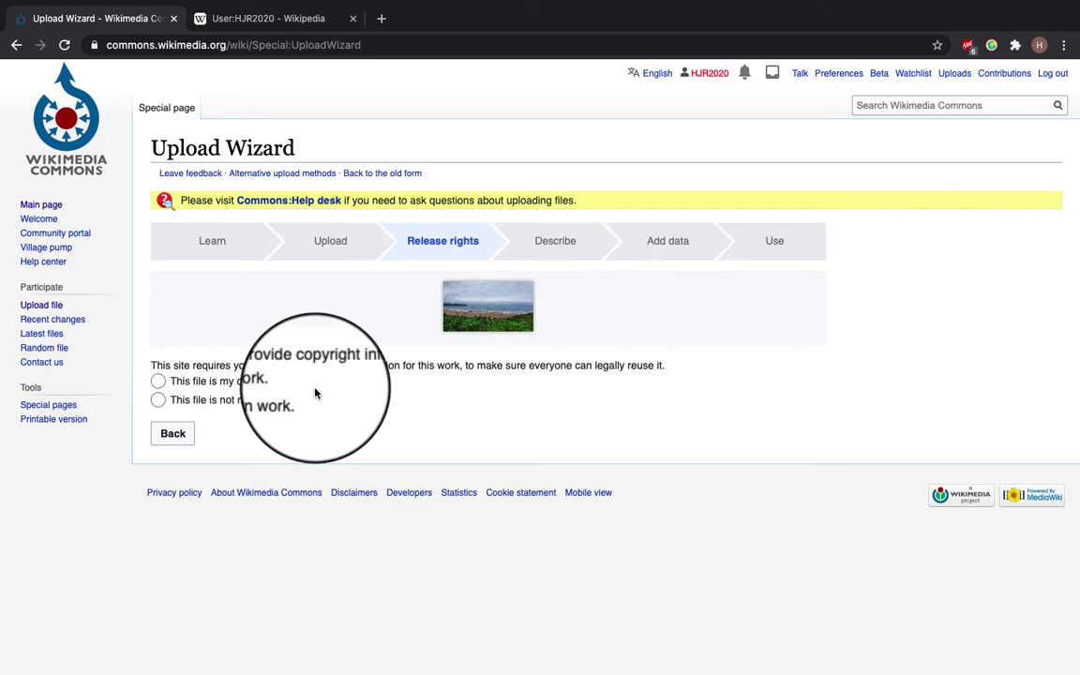
- Declare the file as own work under the Creative Commons Attribution ShareAlike 4.0 license and proceed to the description stage
click(161, 384)
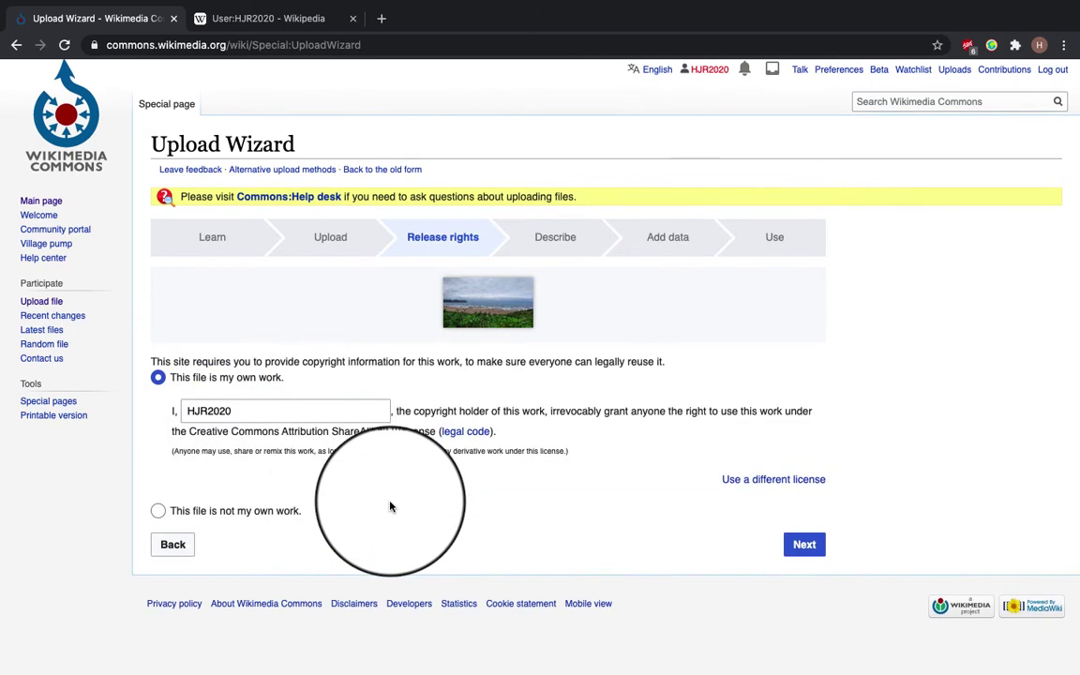
scroll(391, 507, up, 1)
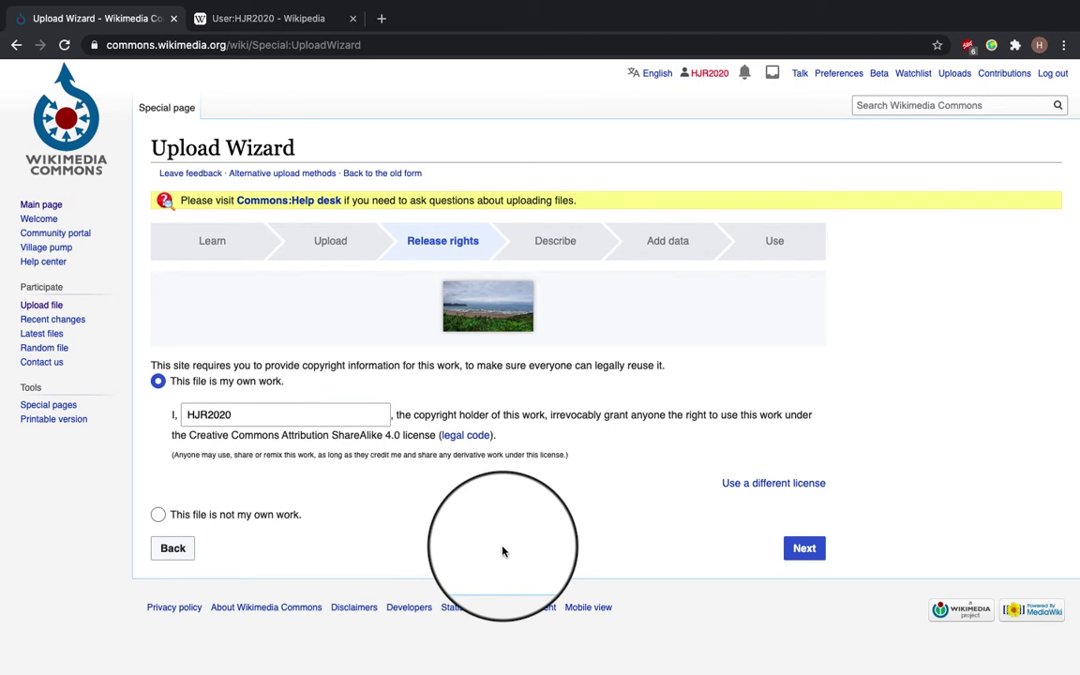
click(809, 545)
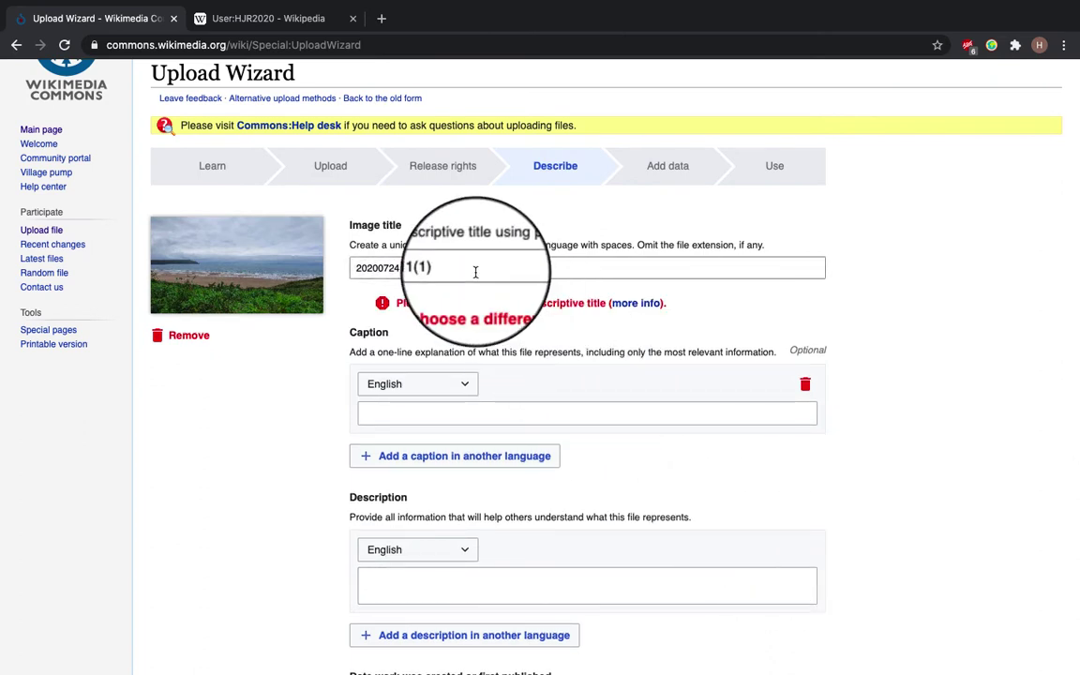
- Set both the image title and the English caption to "Woolacombe Beach July 2020"
drag(468, 269, 337, 272)
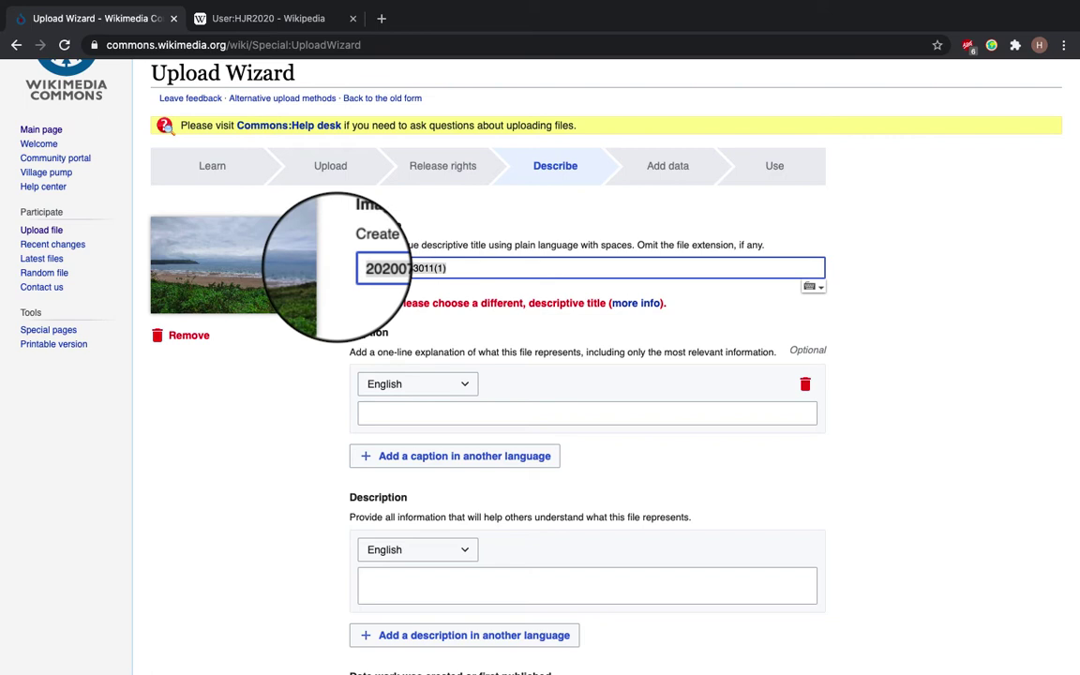
text(Woolac)
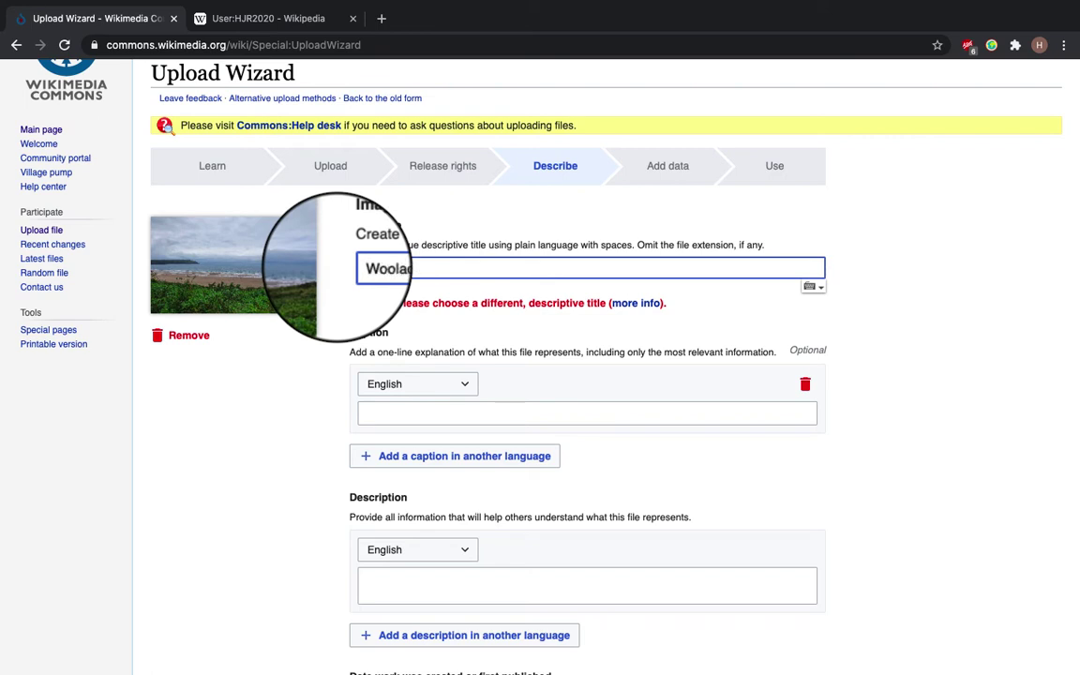
text(ombe Beach July 2020)
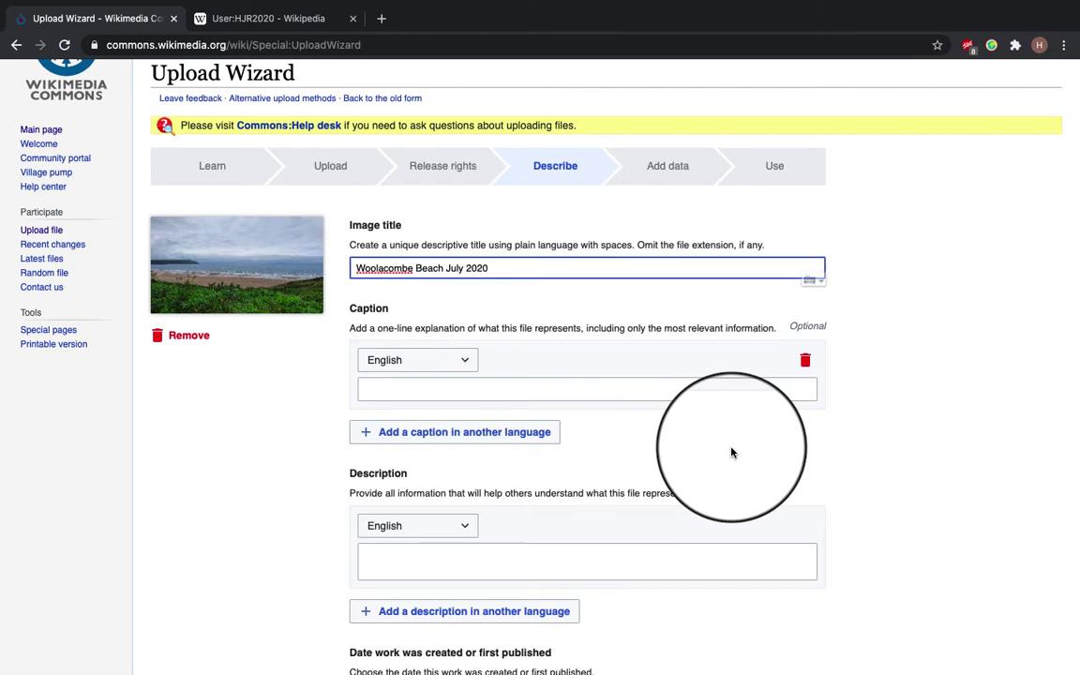
scroll(732, 453, down, 2)
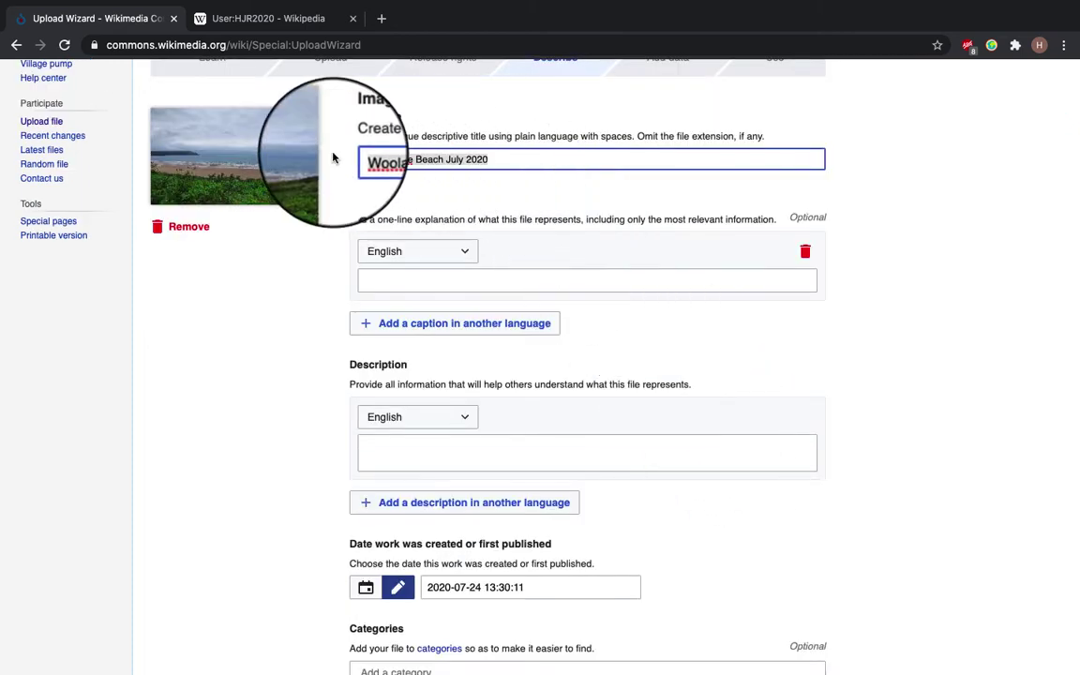
click(375, 280)
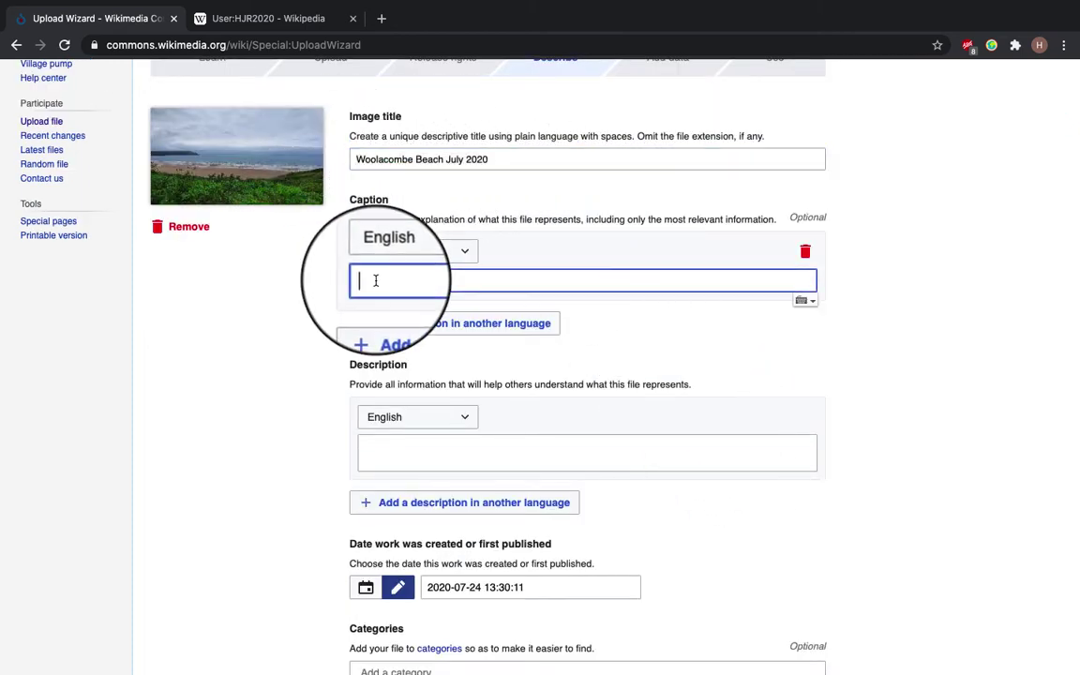
text(Woolacombe Beach July 2020)
- Enter the English description "View of the beach from the sand dunes. Cloudy and overcast day in summer."
scroll(446, 414, down, 3)
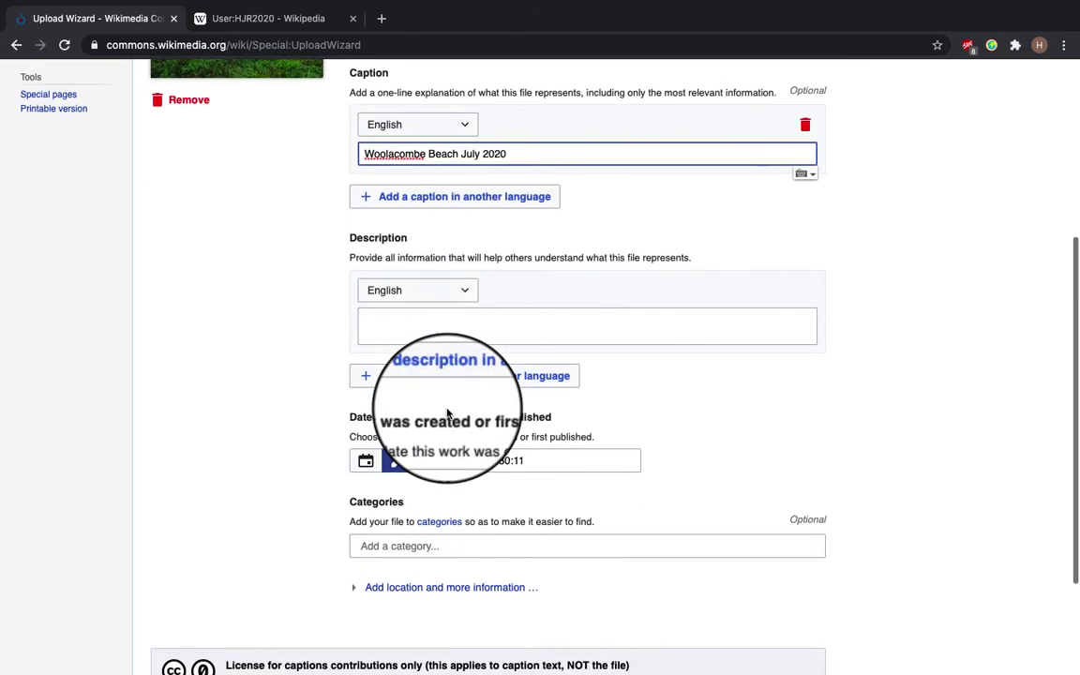
scroll(446, 412, up, 2)
click(452, 410)
text(View of the beach from the sand dunes. Cloudy and overcast day in summer.)
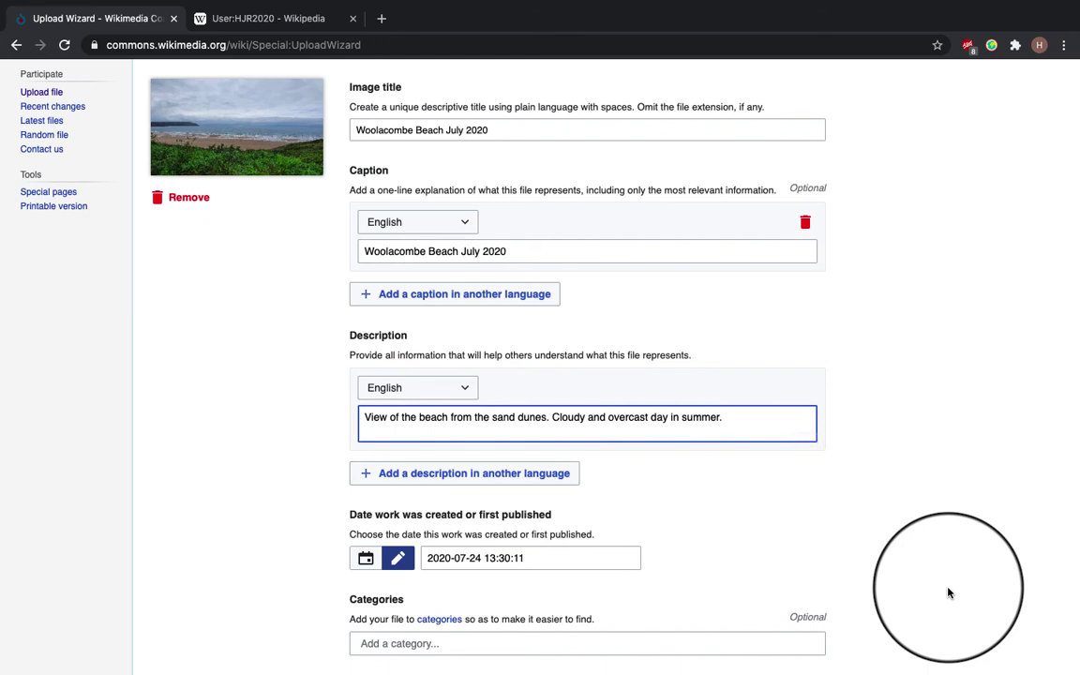
- Set the date the work was created or first published to Tue, 4 Aug 2020
scroll(808, 511, down, 4)
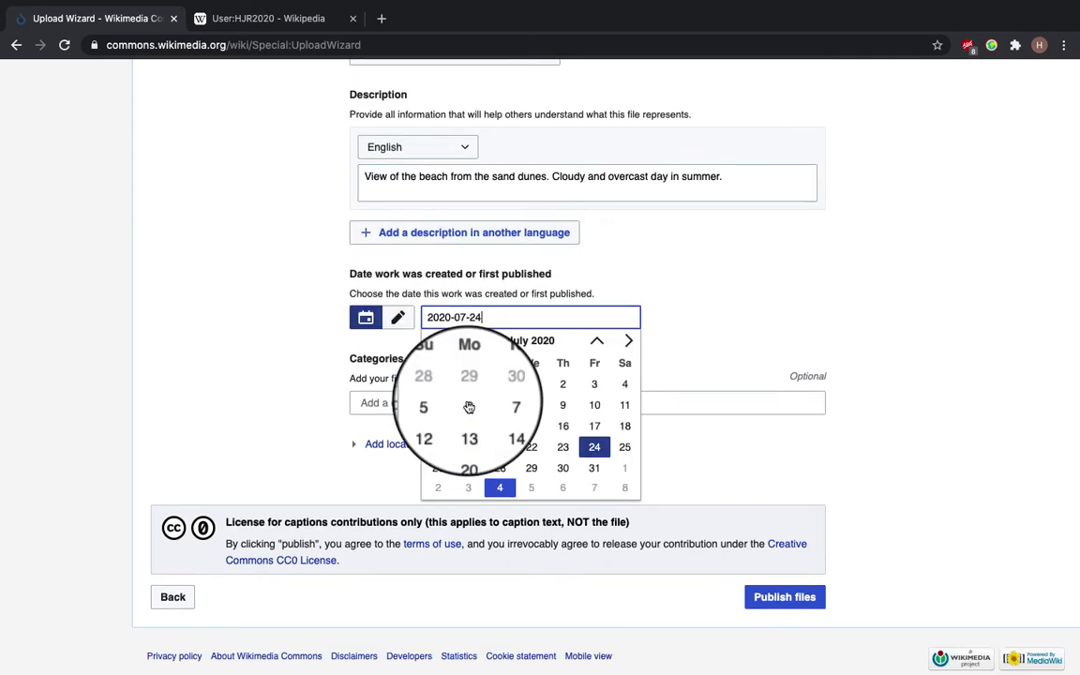
click(468, 406)
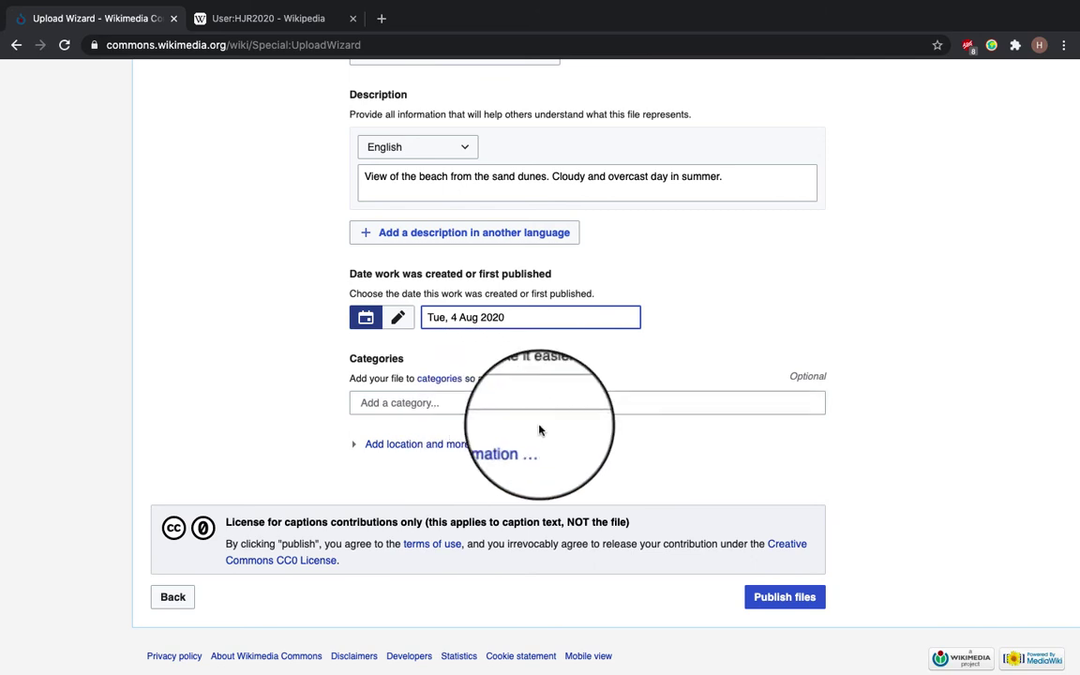
key(Tab)
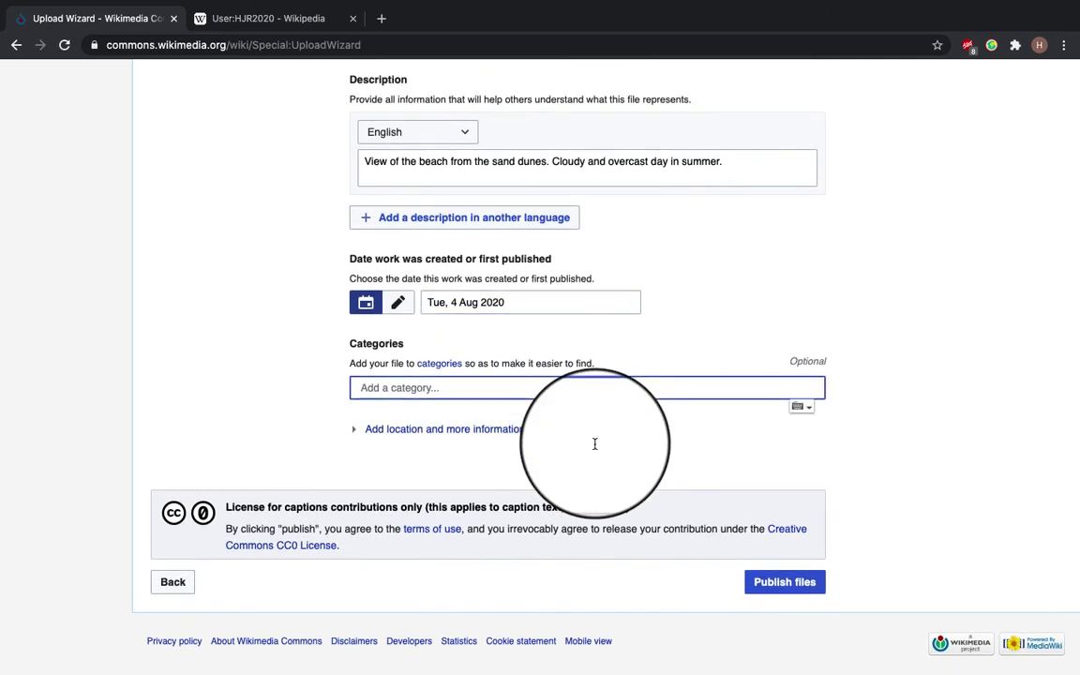
- Add the categories Beach, Devon and Woolacombe to the image and publish the file
text(beach)
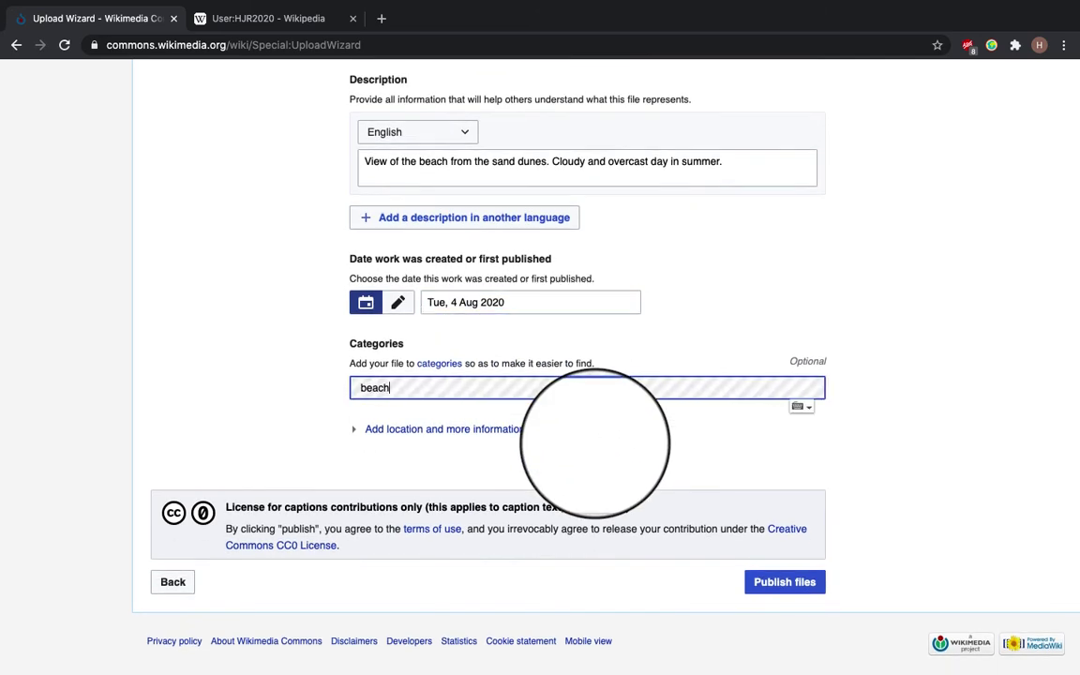
click(531, 412)
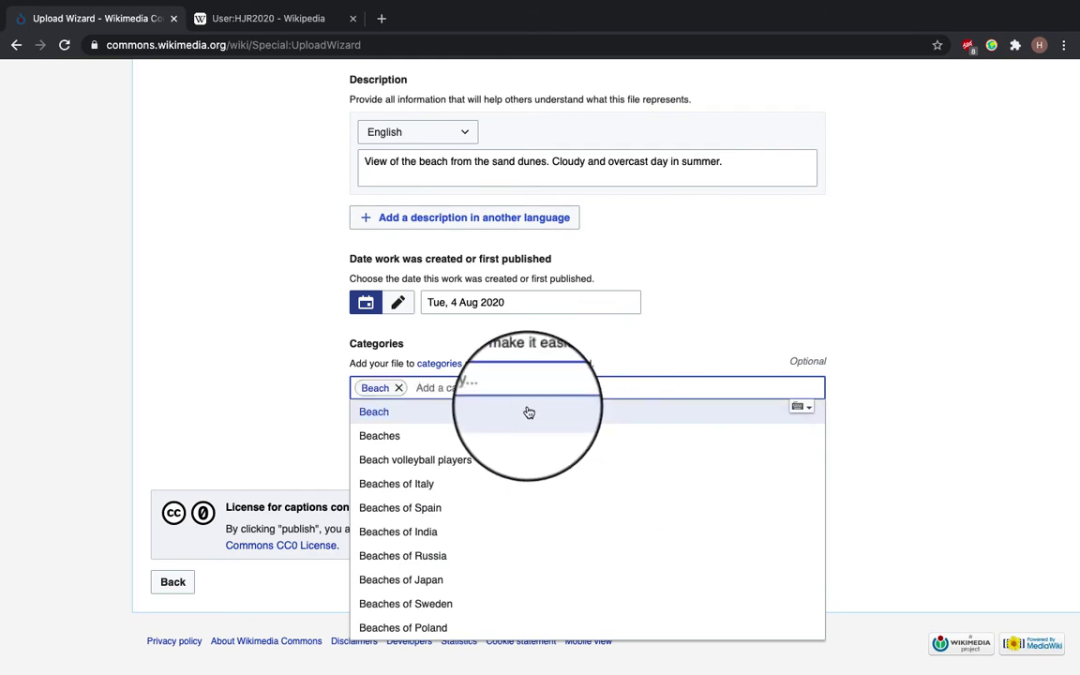
text(devon)
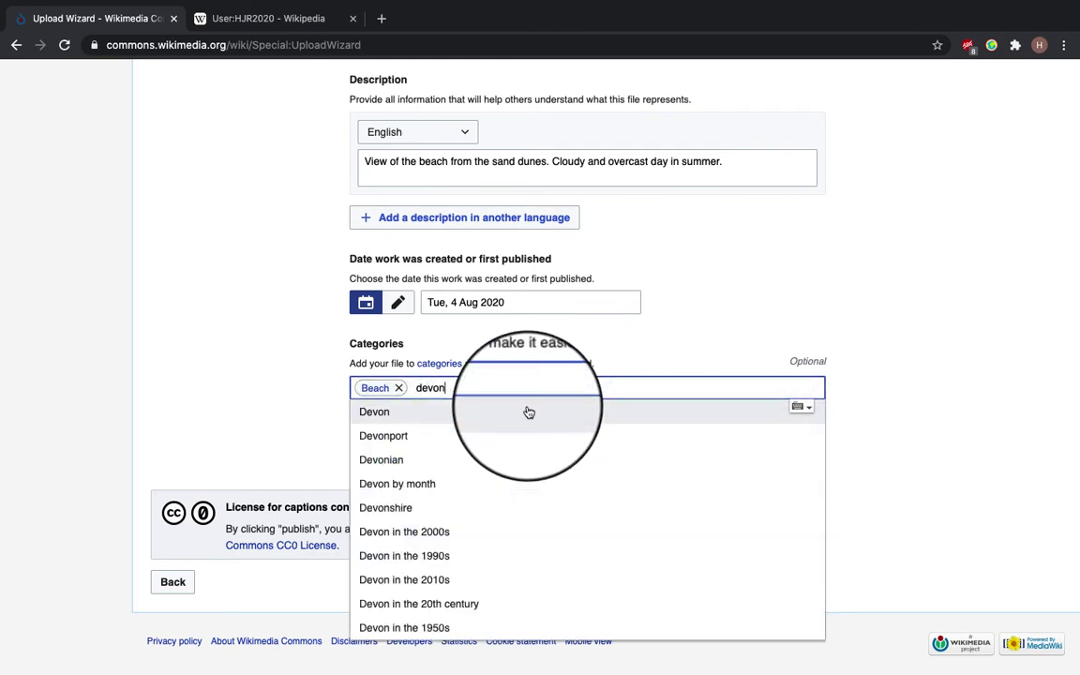
click(529, 413)
text(wool)
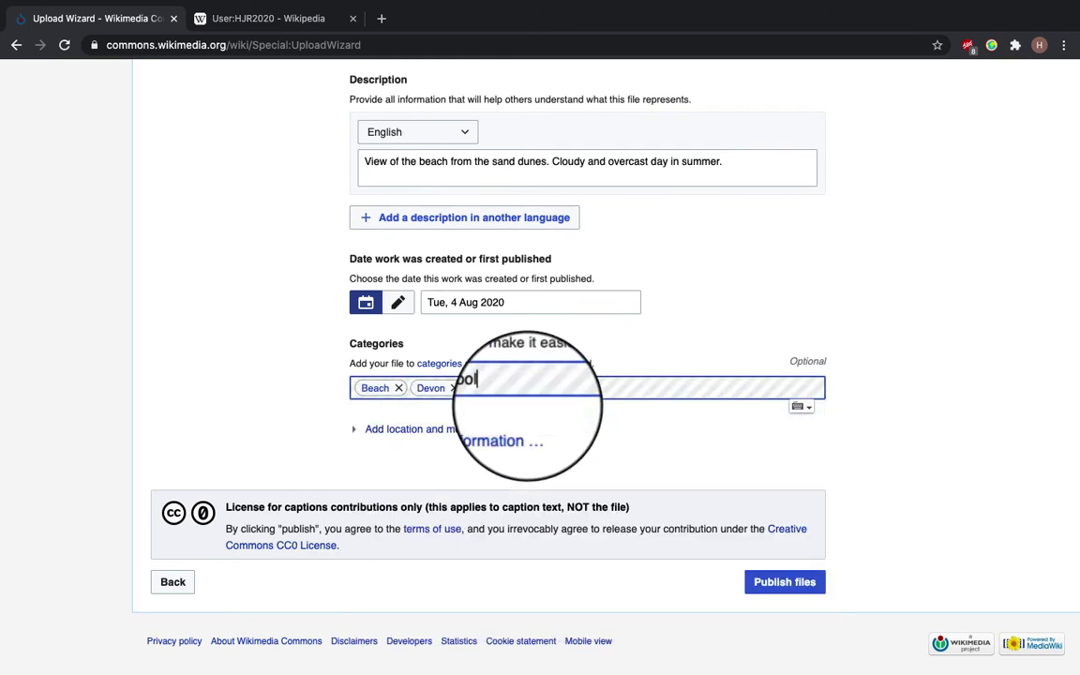
text(aco)
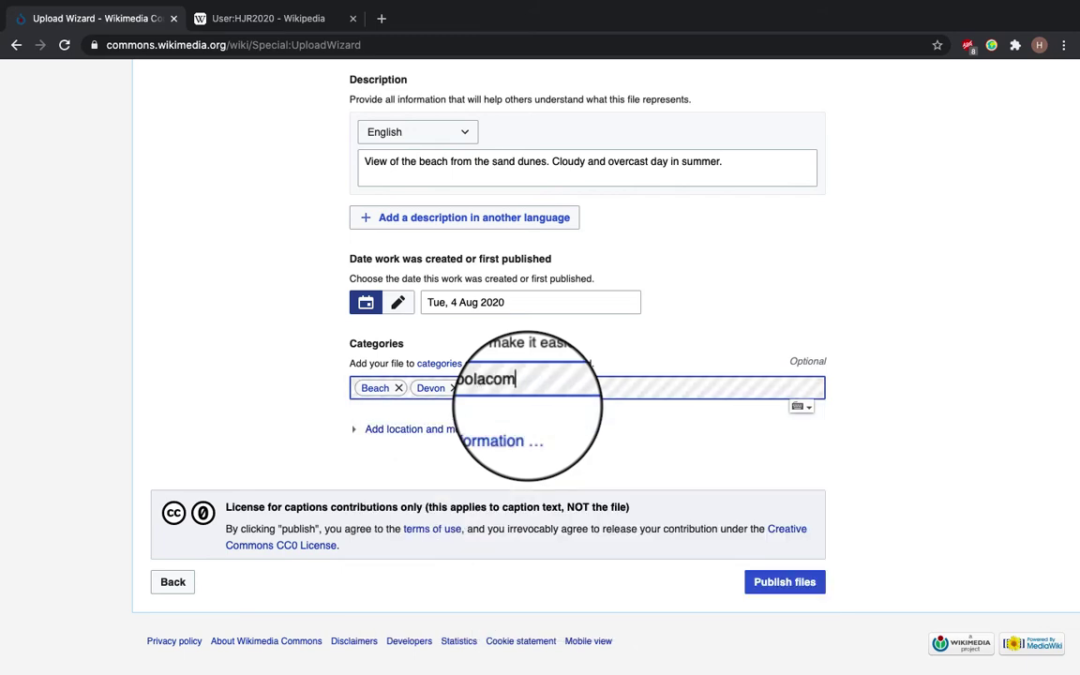
click(529, 413)
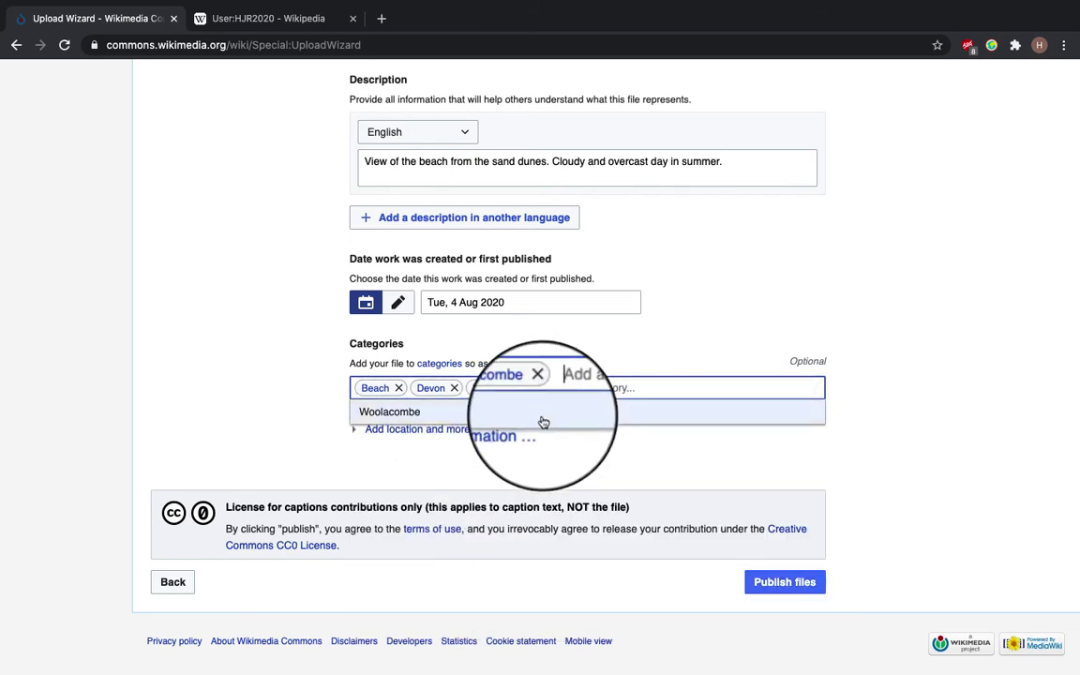
click(787, 583)
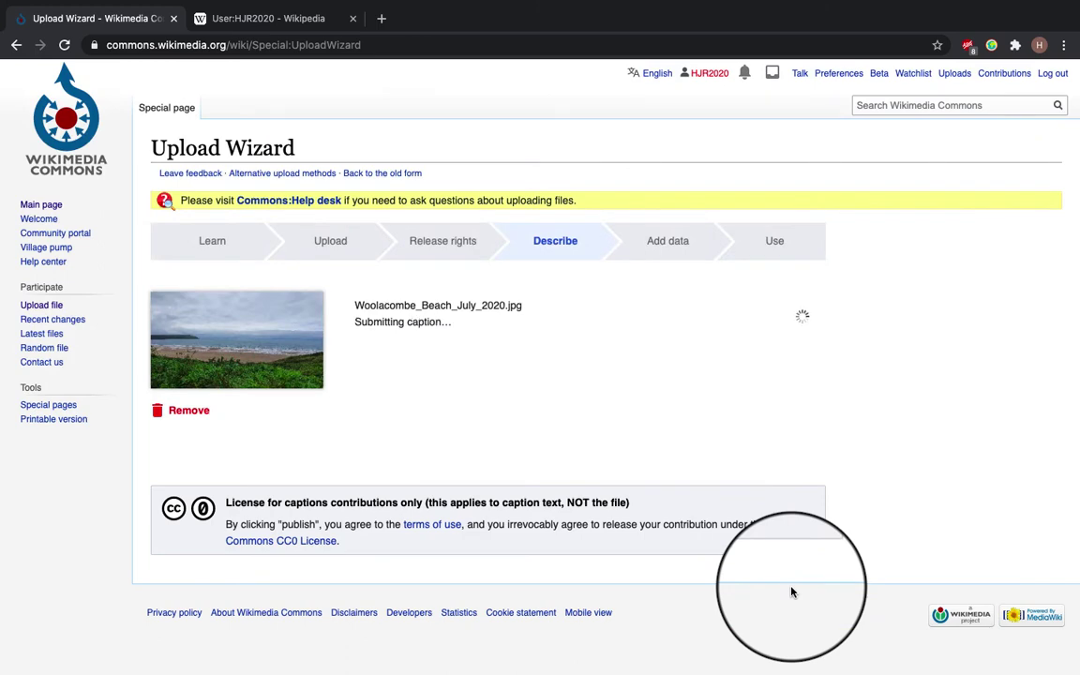
- Add the Wikidata items "sea" (large body of saline water) and "sand" (granular material) as items portrayed in the file
scroll(791, 588, down, 5)
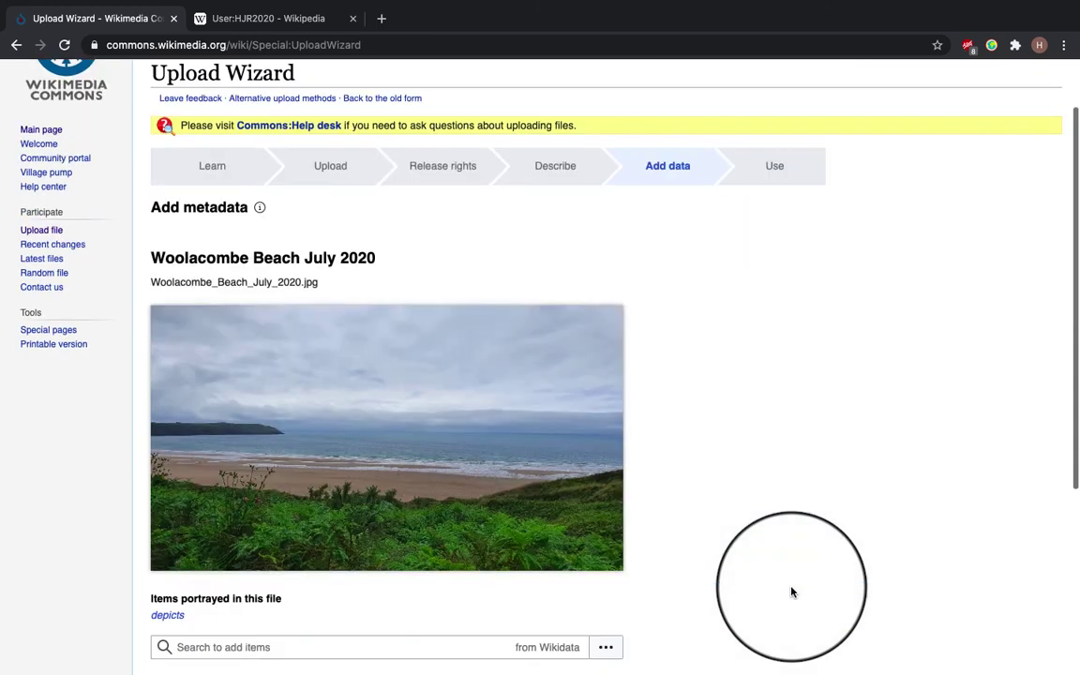
scroll(176, 414, up, 3)
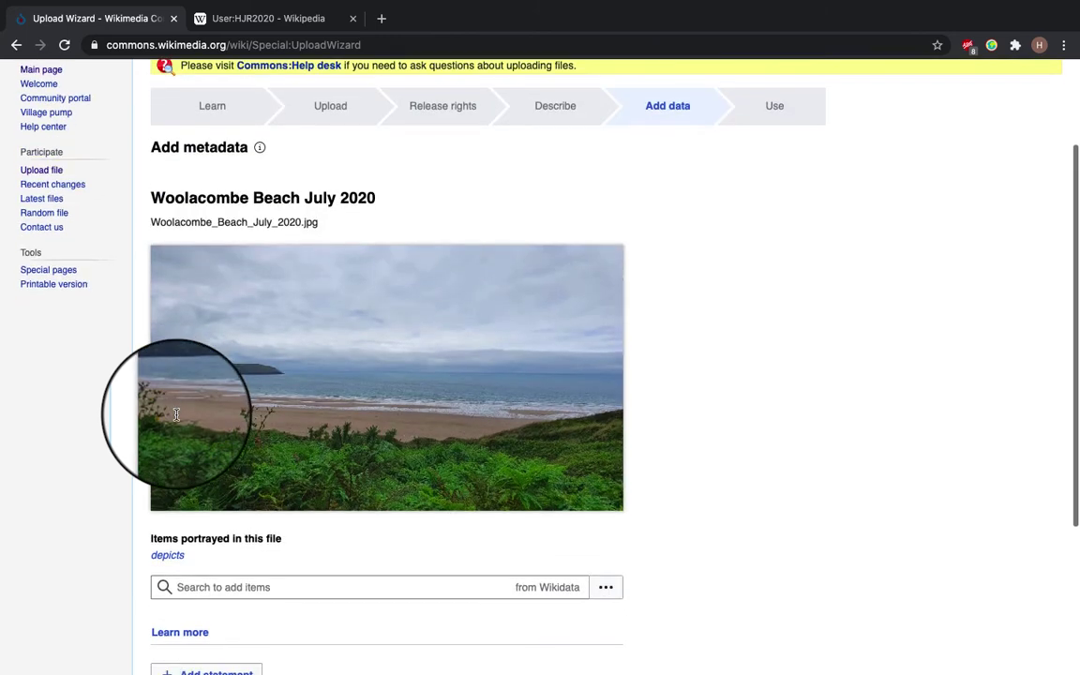
scroll(187, 450, down, 2)
click(182, 481)
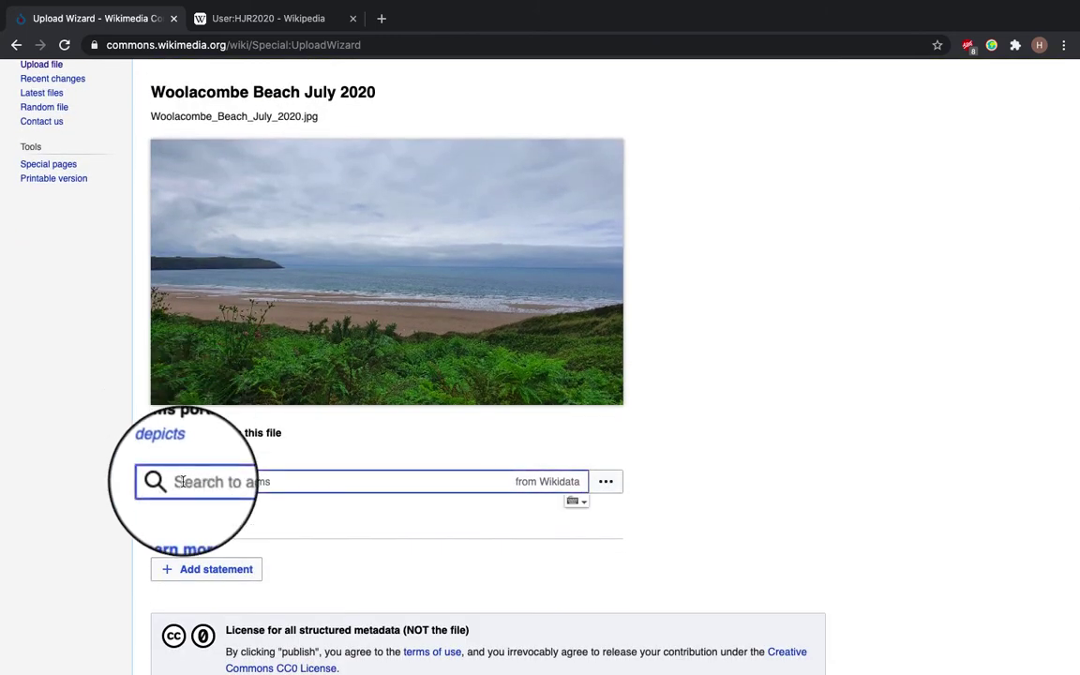
text(sea)
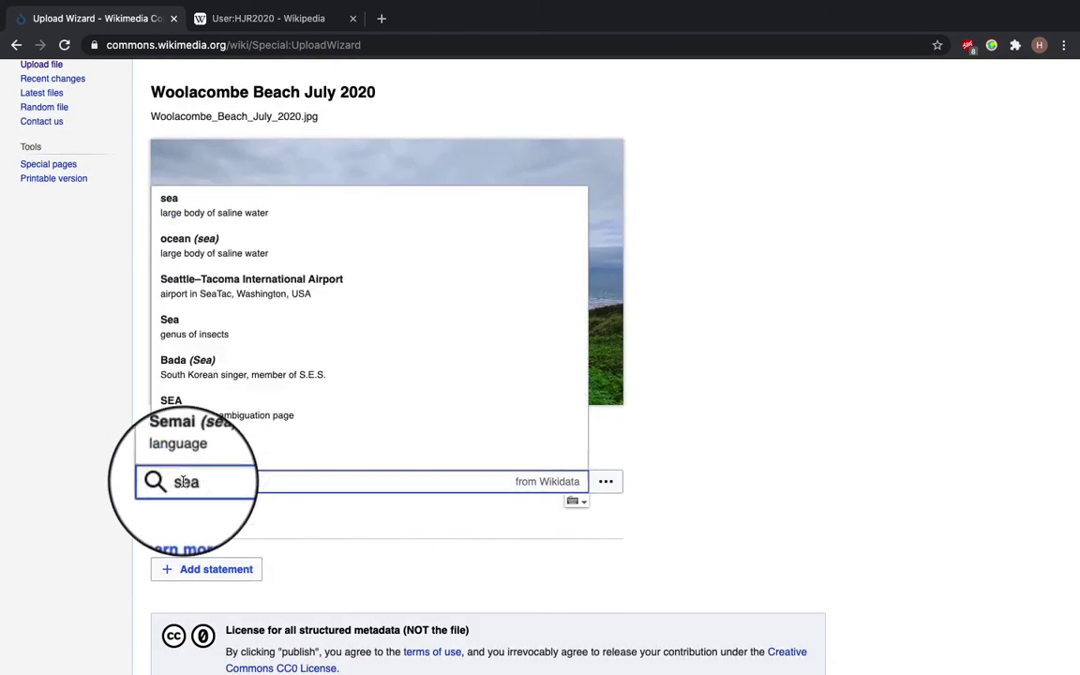
click(236, 231)
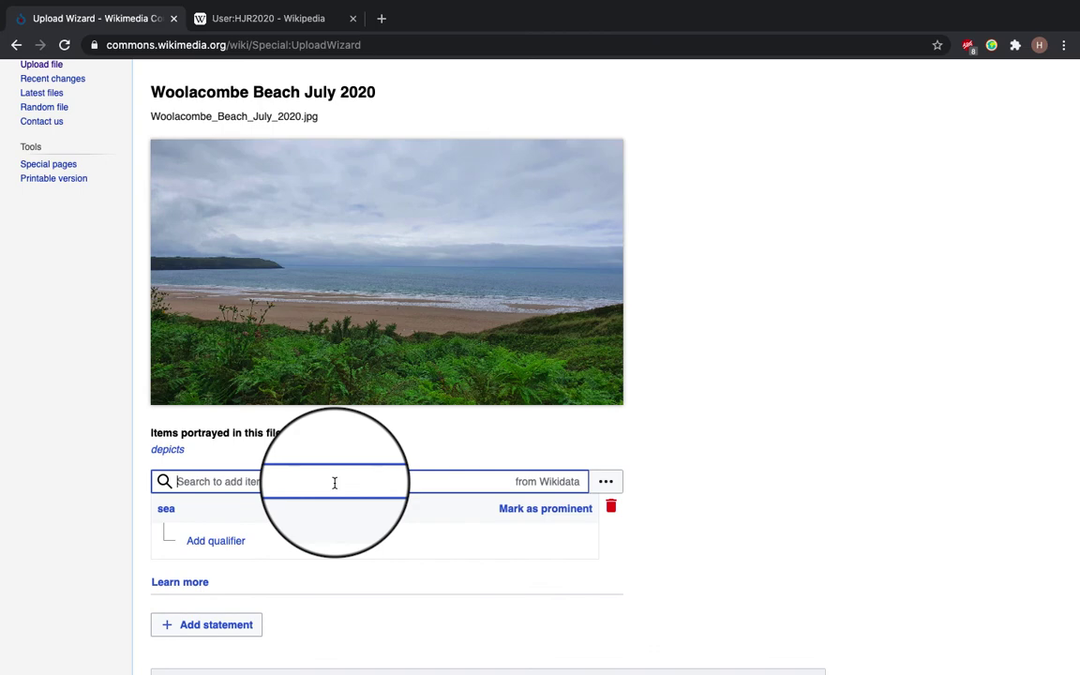
text(sand)
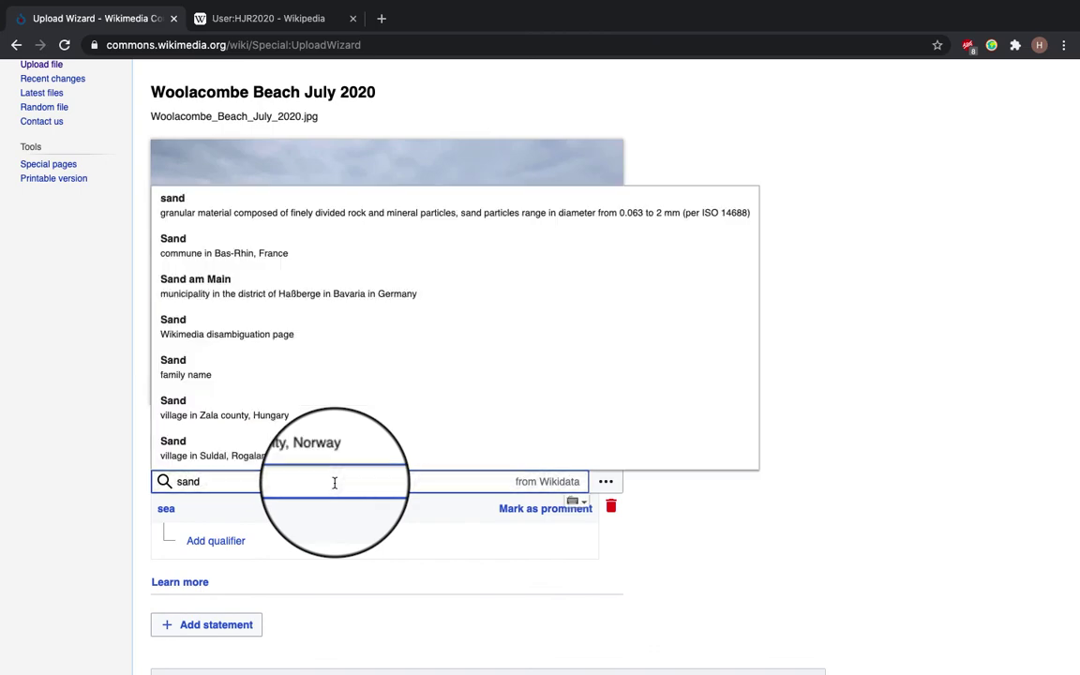
click(233, 208)
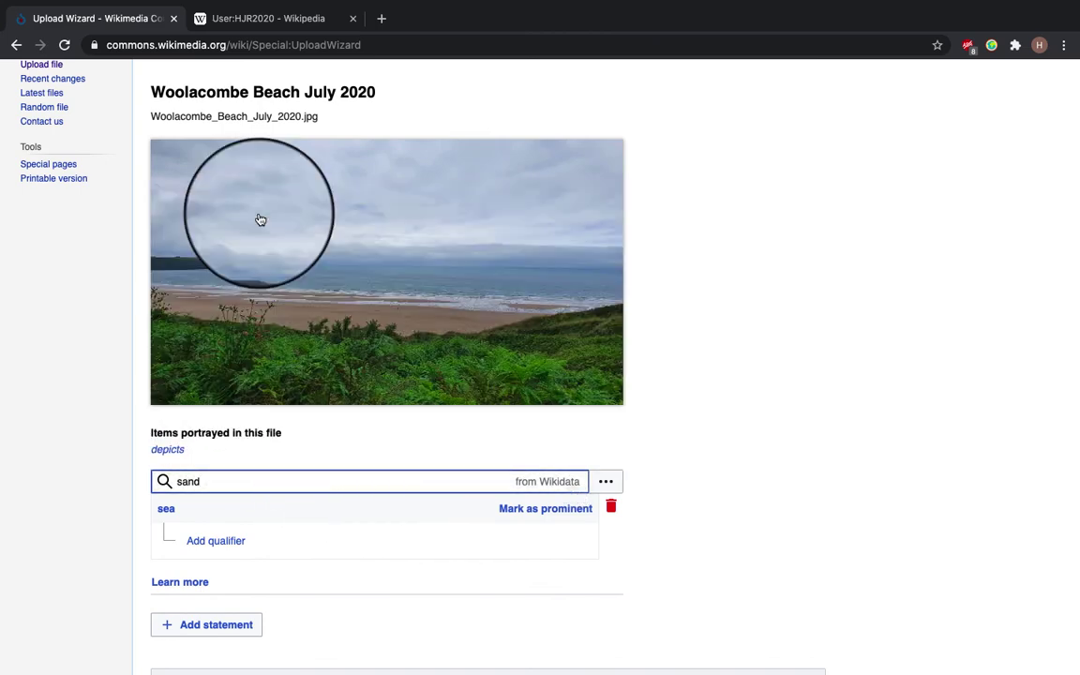
- Publish the structured metadata with the depicted items and finish the upload
scroll(755, 530, down, 3)
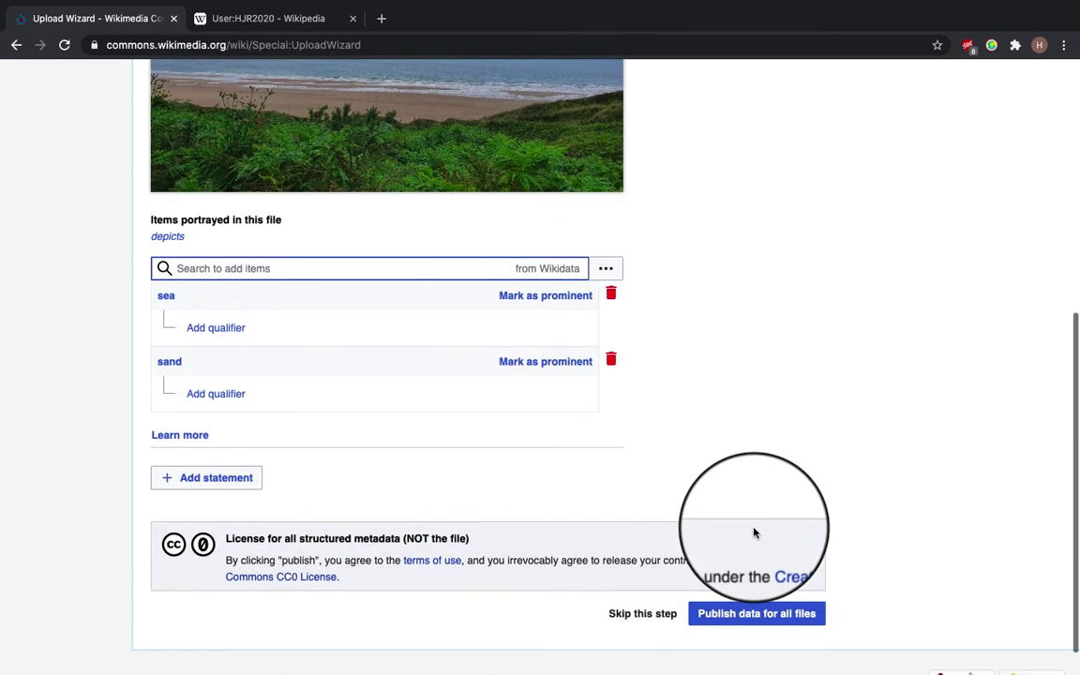
scroll(755, 533, down, 1)
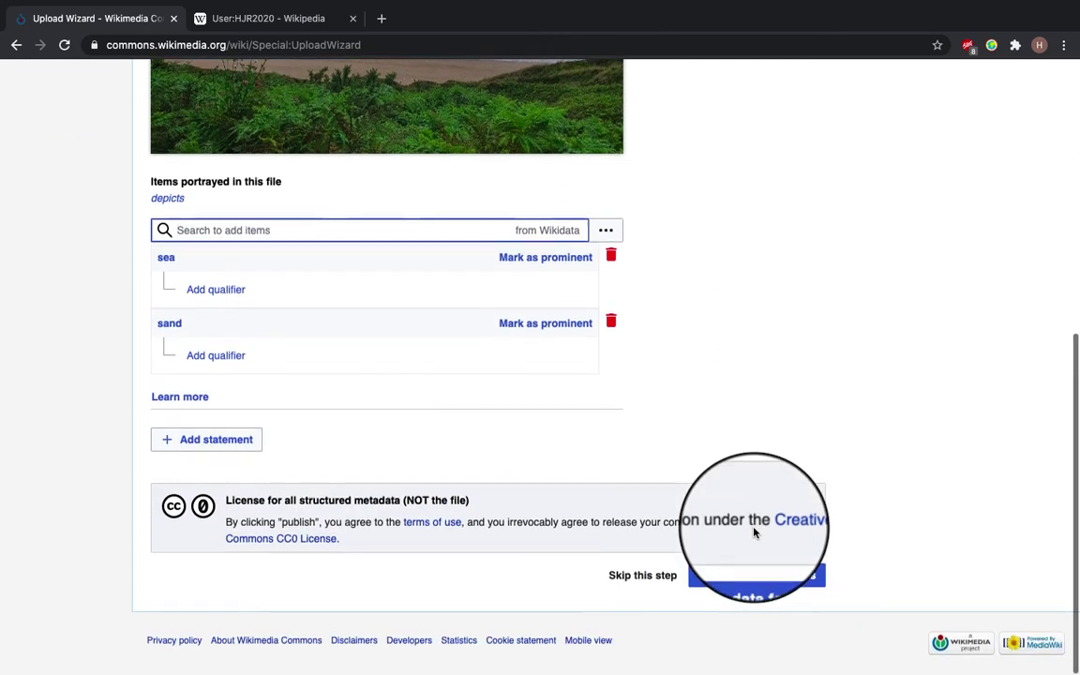
click(757, 577)
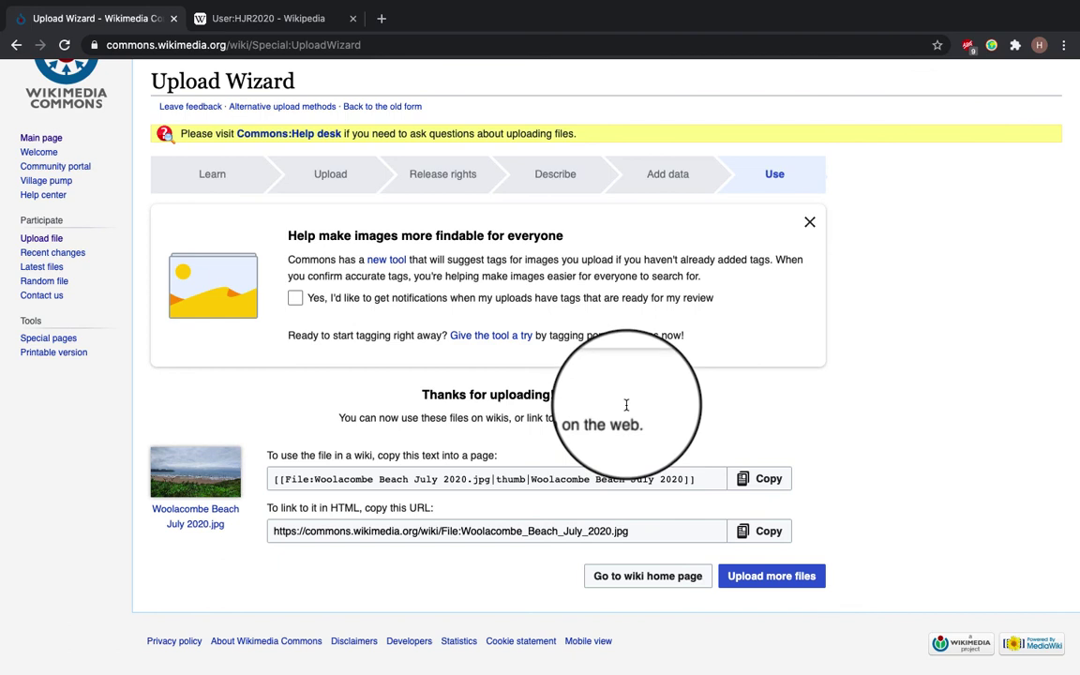
scroll(627, 405, up, 1)
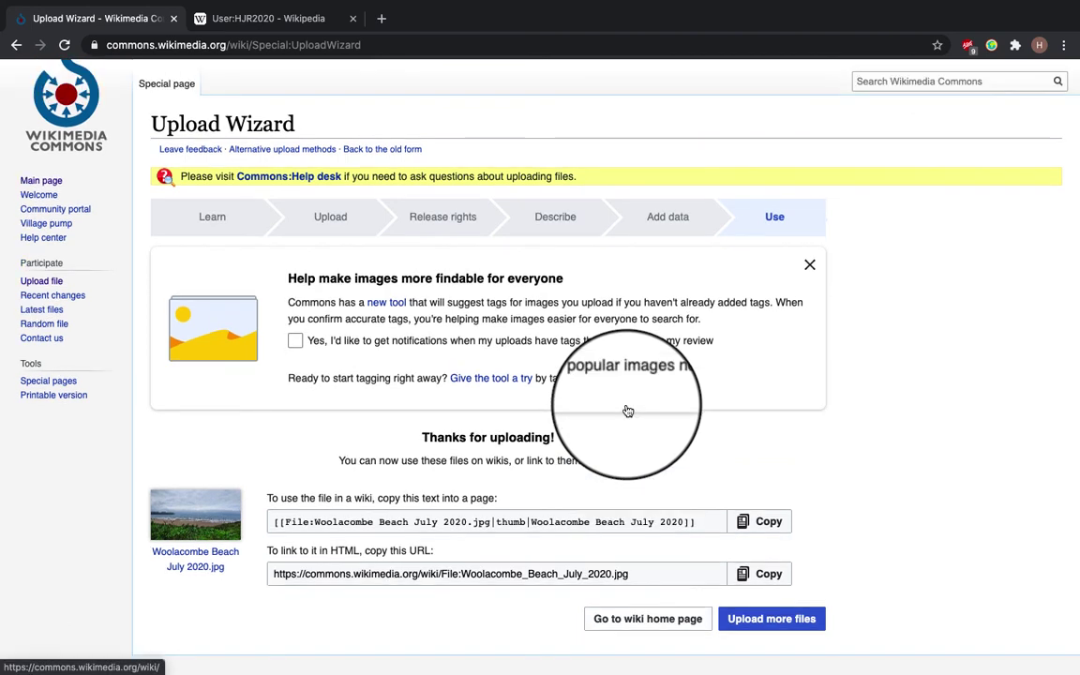